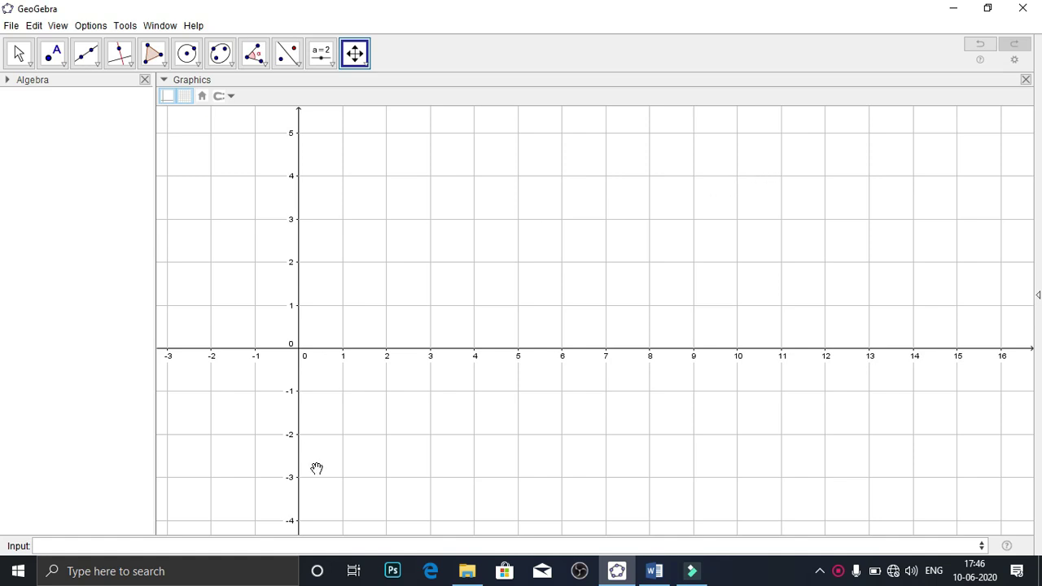
Plot the line x+y=4 in the graphics view.
{"action": "left_click", "coordinate": [250, 545]}
{"action": "type", "text": "x+"}
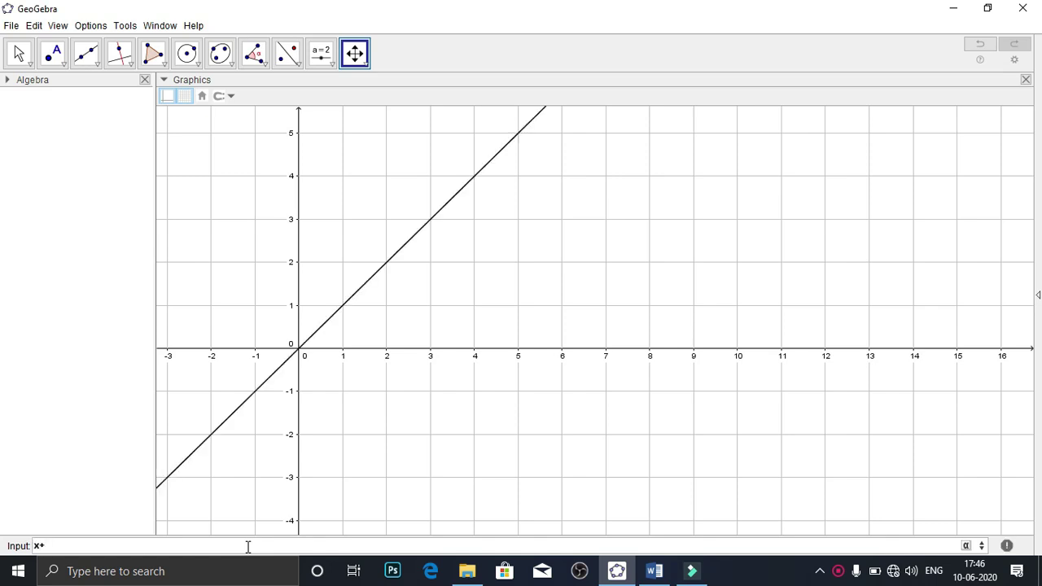
{"action": "type", "text": "y=4"}
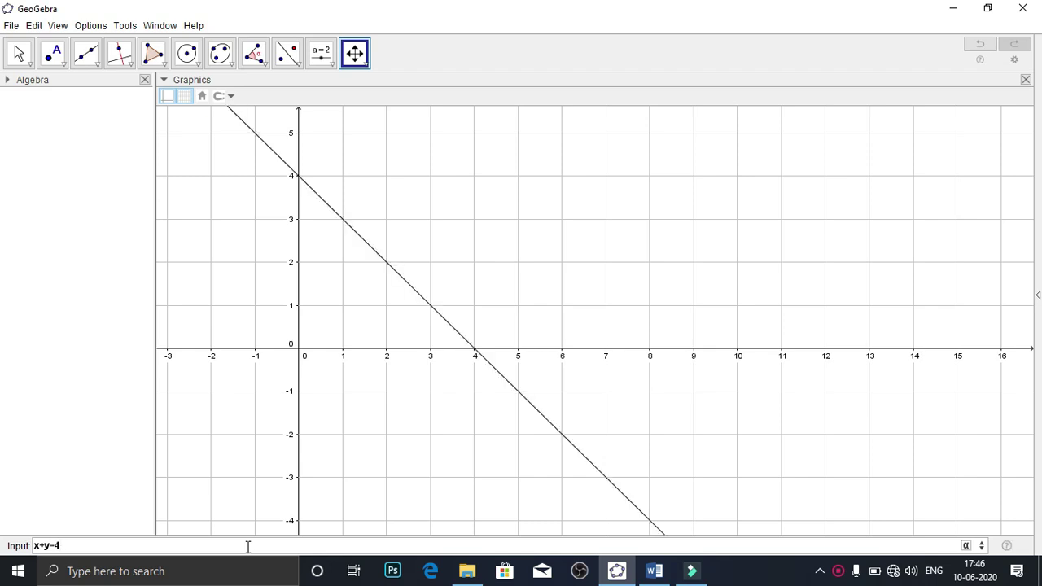
{"action": "key", "text": "Return"}
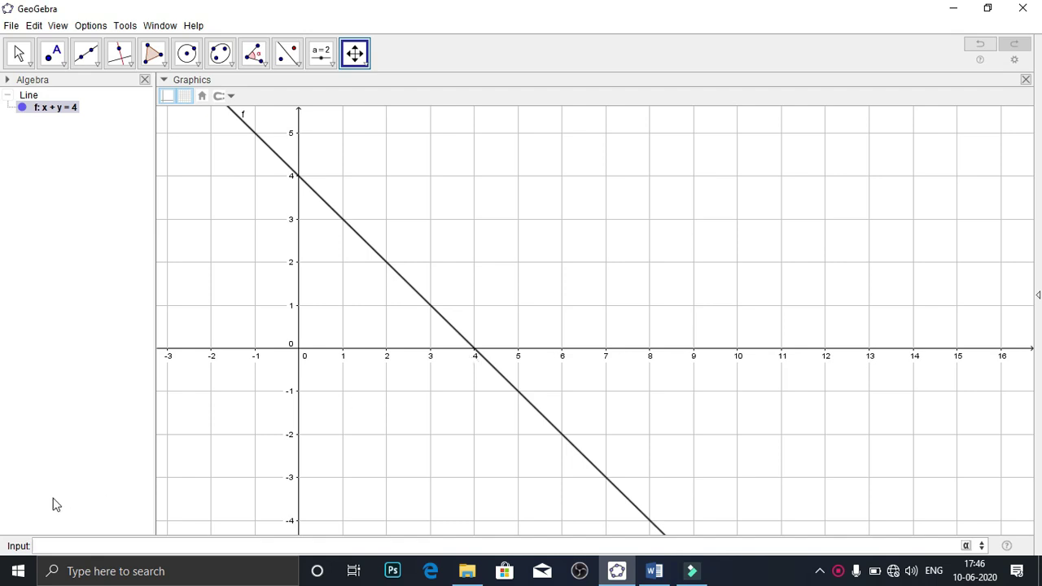
Plot a second line with the equation 2x-3y=4.
{"action": "left_click", "coordinate": [87, 545]}
{"action": "type", "text": "2x+"}
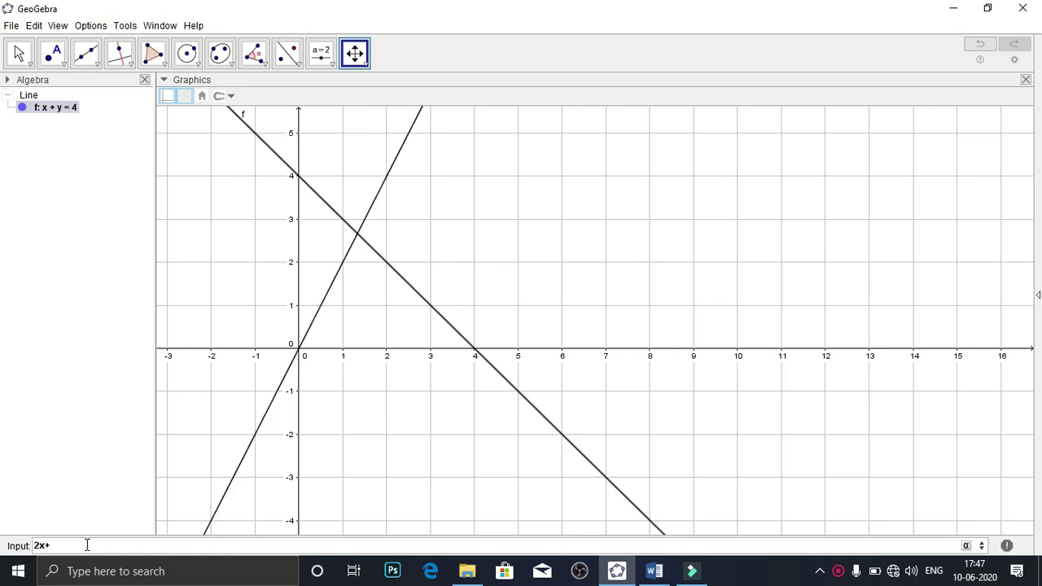
{"action": "type", "text": "-3y"}
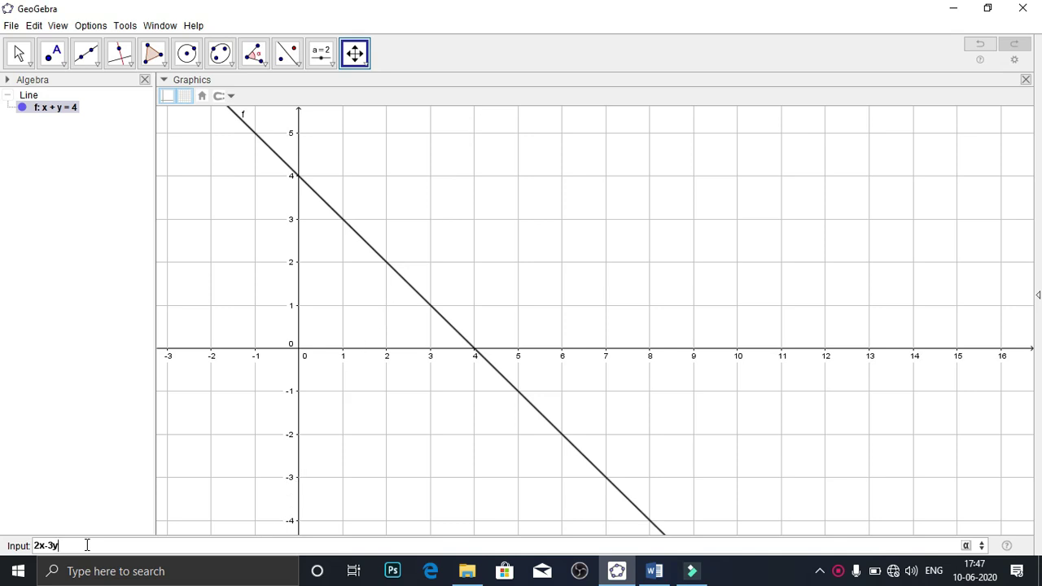
{"action": "type", "text": "=4"}
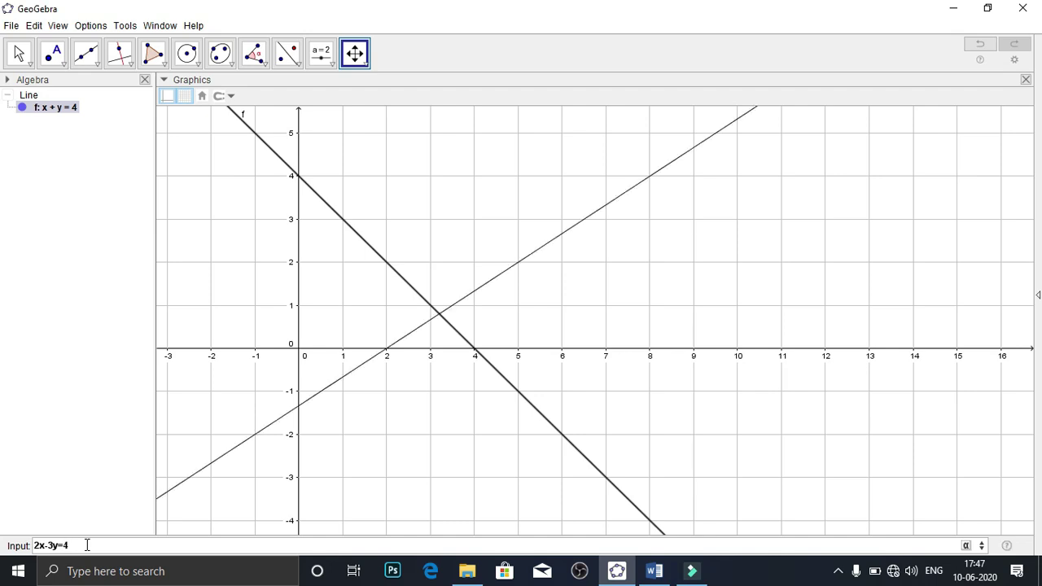
{"action": "key", "text": "Return"}
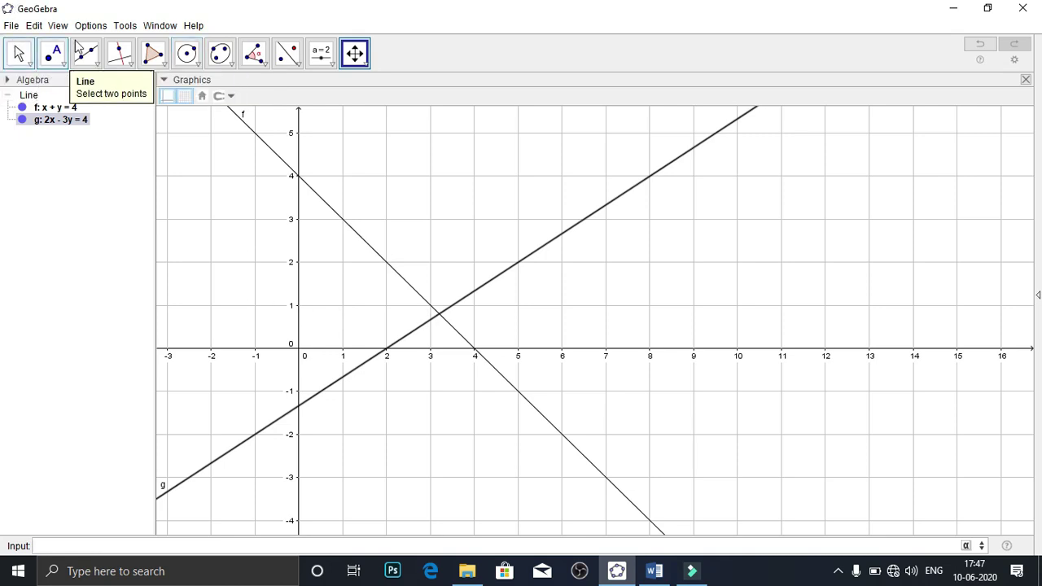
Draw perpendicular lines to the x-axis and to the y-axis through the intersection of the two plotted lines.
{"action": "left_click", "coordinate": [127, 65]}
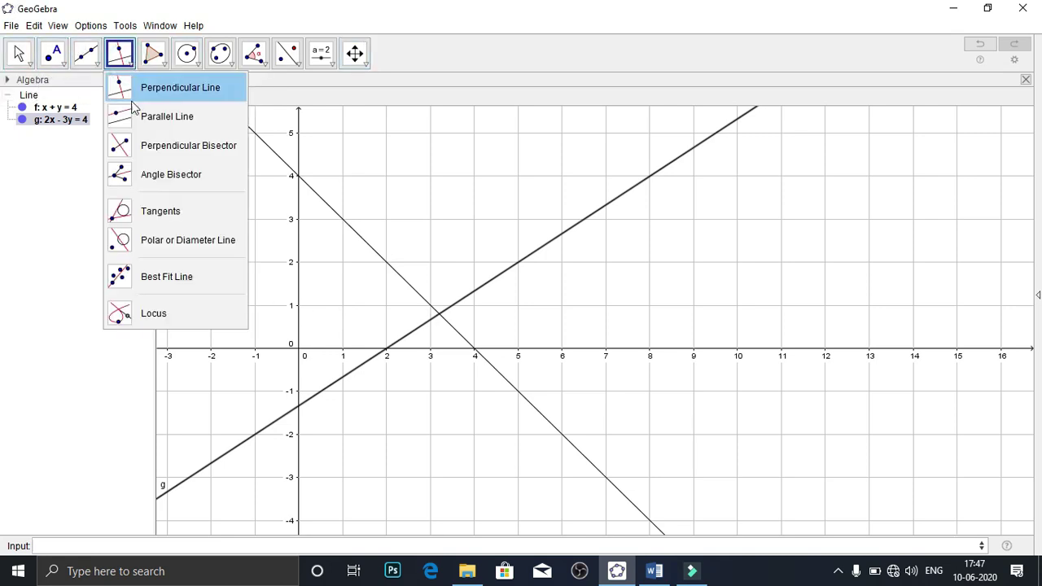
{"action": "left_click", "coordinate": [157, 94]}
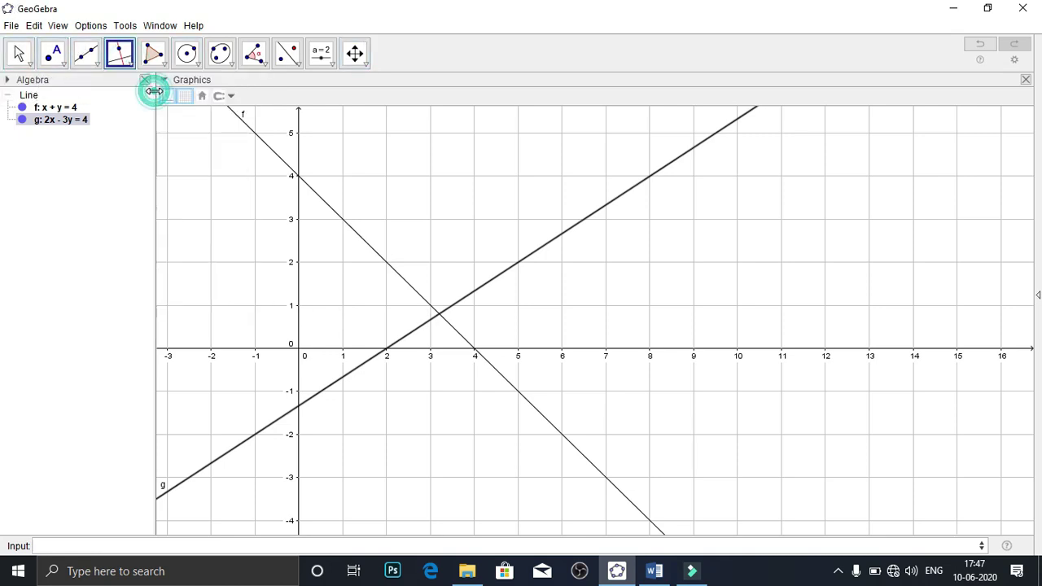
{"action": "left_click", "coordinate": [444, 351]}
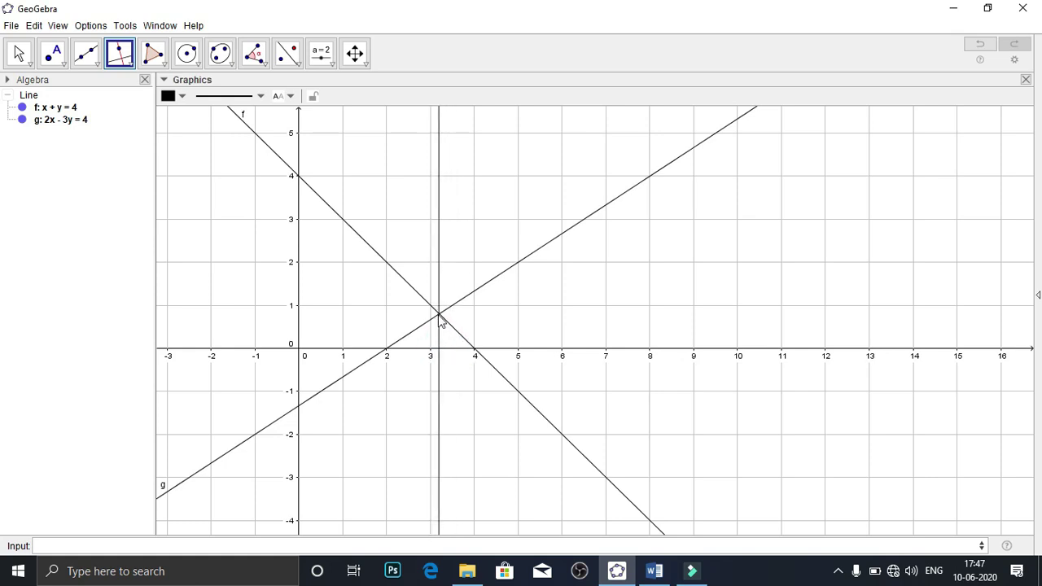
{"action": "left_click", "coordinate": [438, 314]}
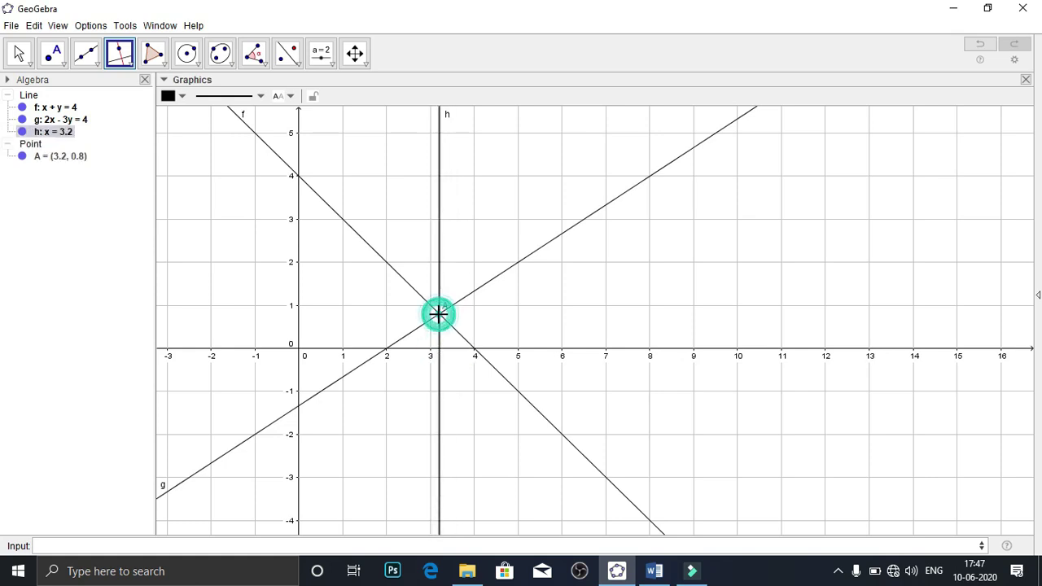
{"action": "left_click", "coordinate": [299, 323]}
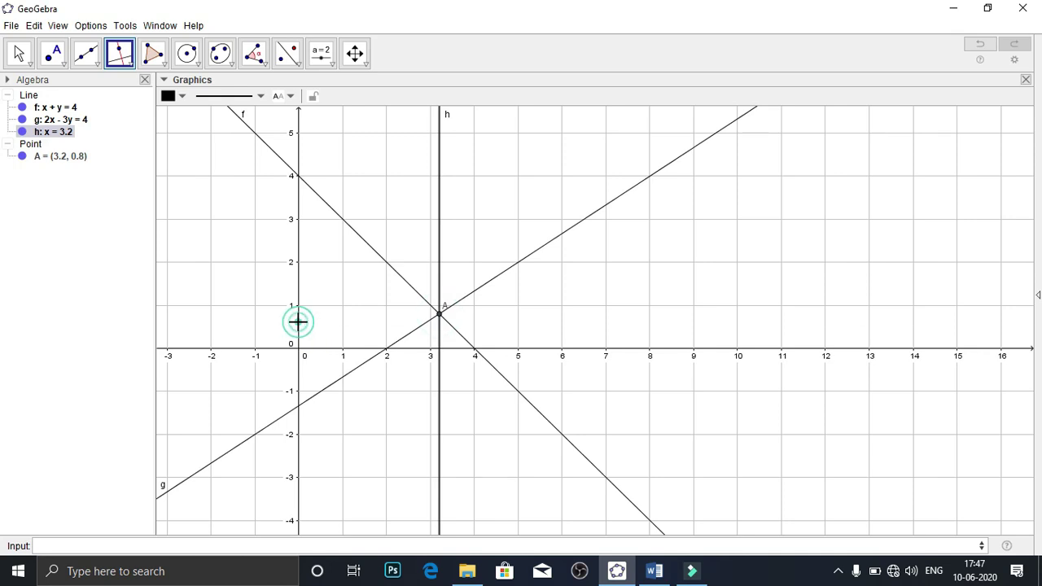
{"action": "left_click", "coordinate": [440, 315]}
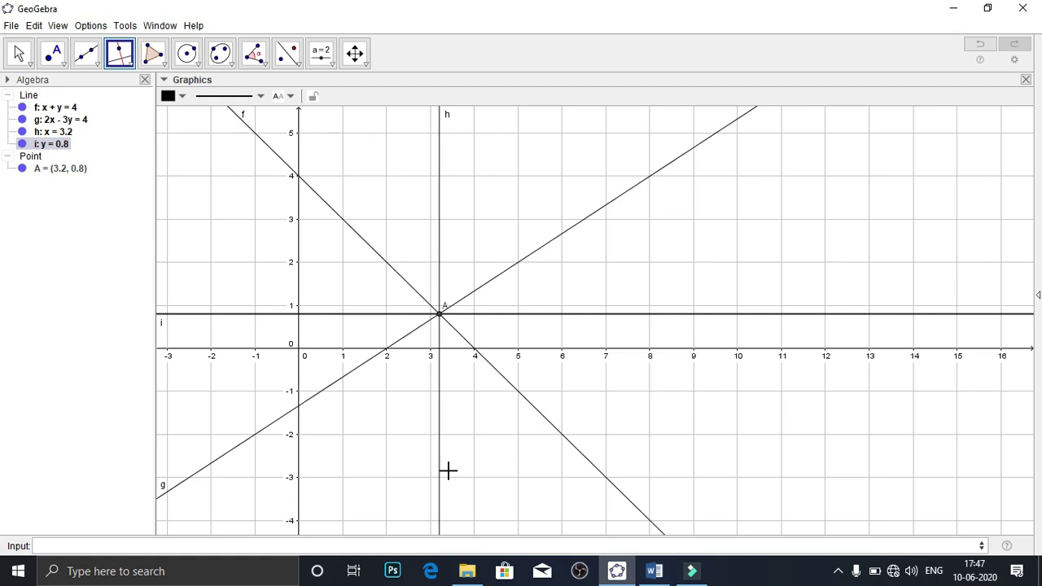
Delete all the lines together, clearing the construction.
{"action": "left_click", "coordinate": [32, 96]}
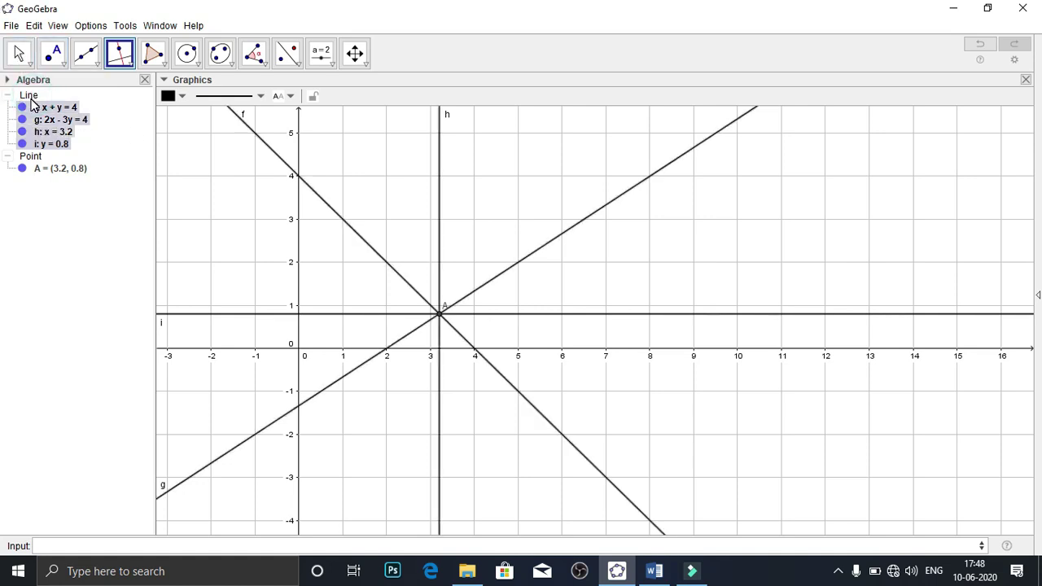
{"action": "key", "text": "ctrl+z"}
{"action": "left_click", "coordinate": [32, 98]}
{"action": "key", "text": "Delete"}
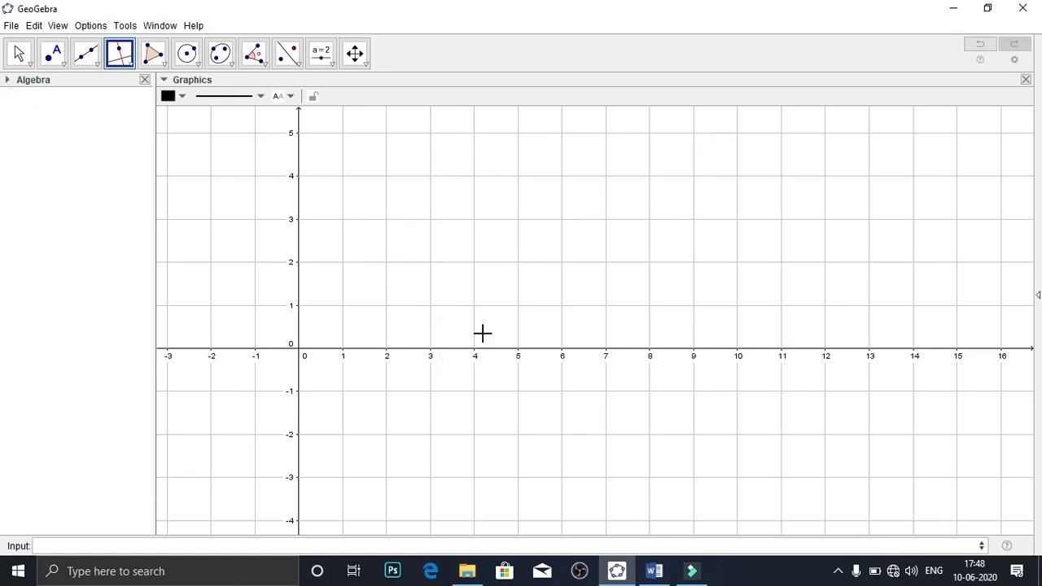
Open the graphics view's basic preferences and set its background colour to green.
{"action": "right_click", "coordinate": [368, 199]}
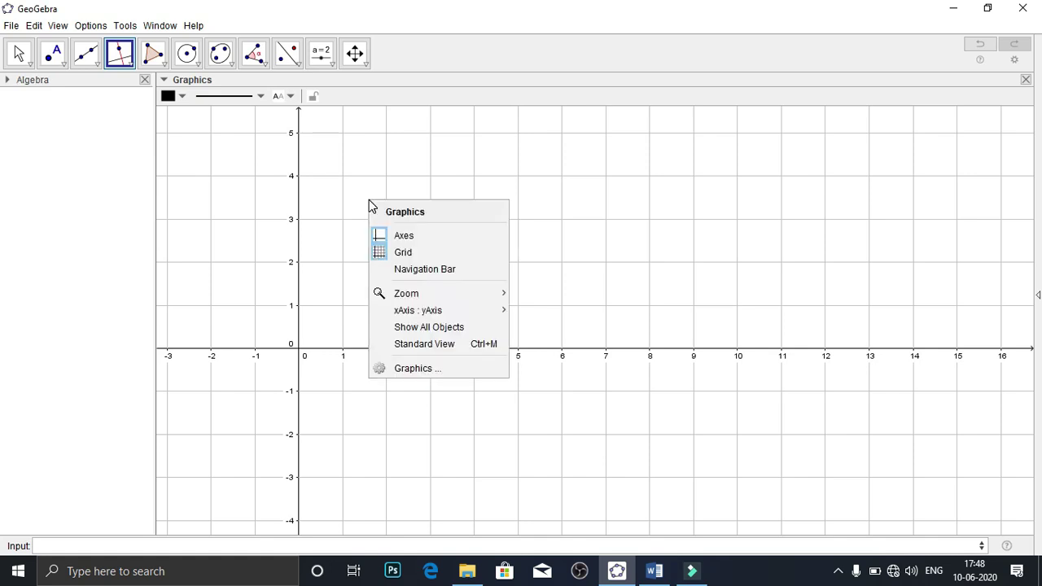
{"action": "left_click", "coordinate": [427, 368]}
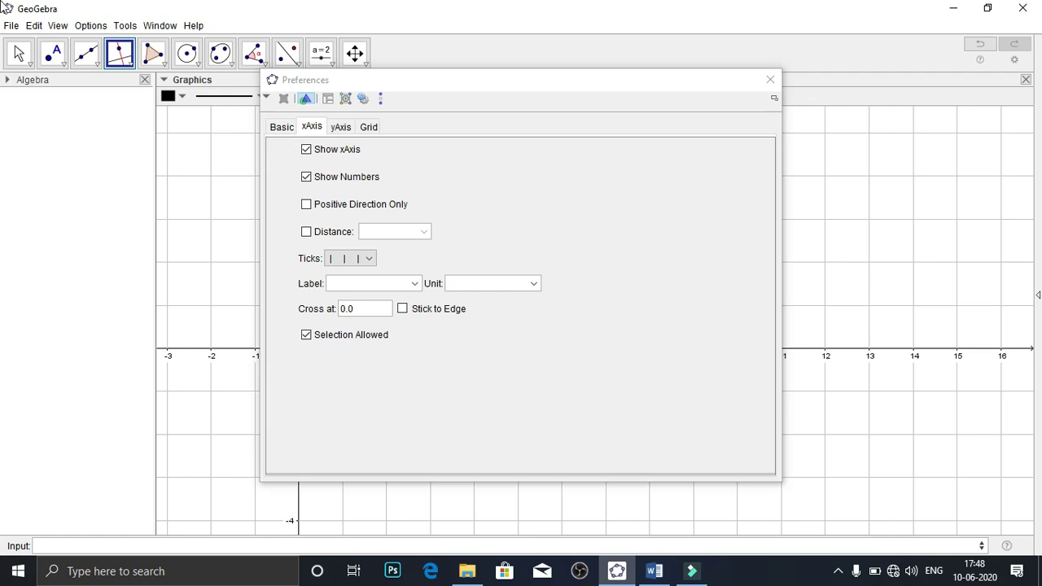
{"action": "left_click", "coordinate": [274, 133]}
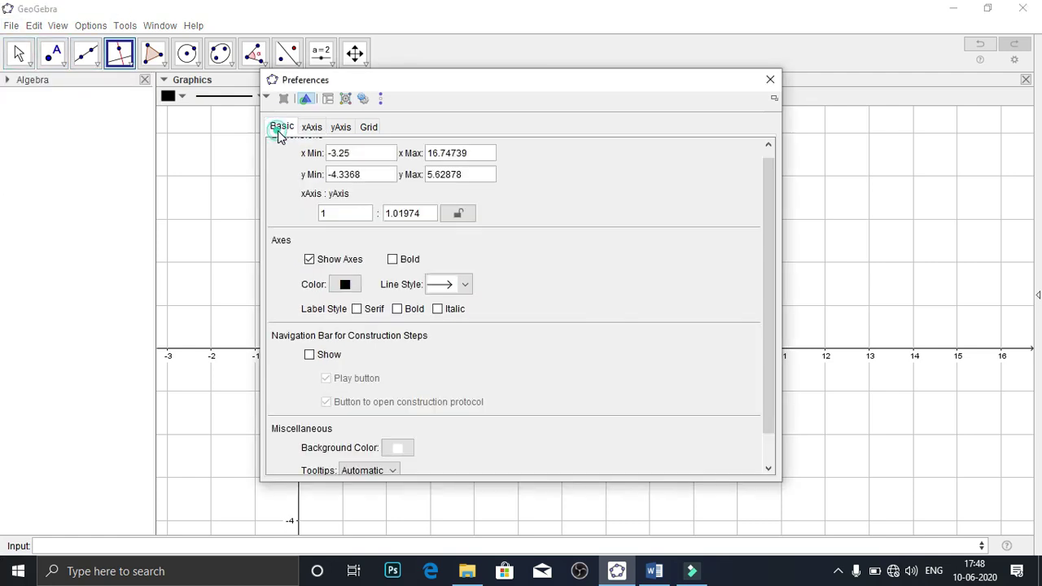
{"action": "left_click", "coordinate": [398, 449]}
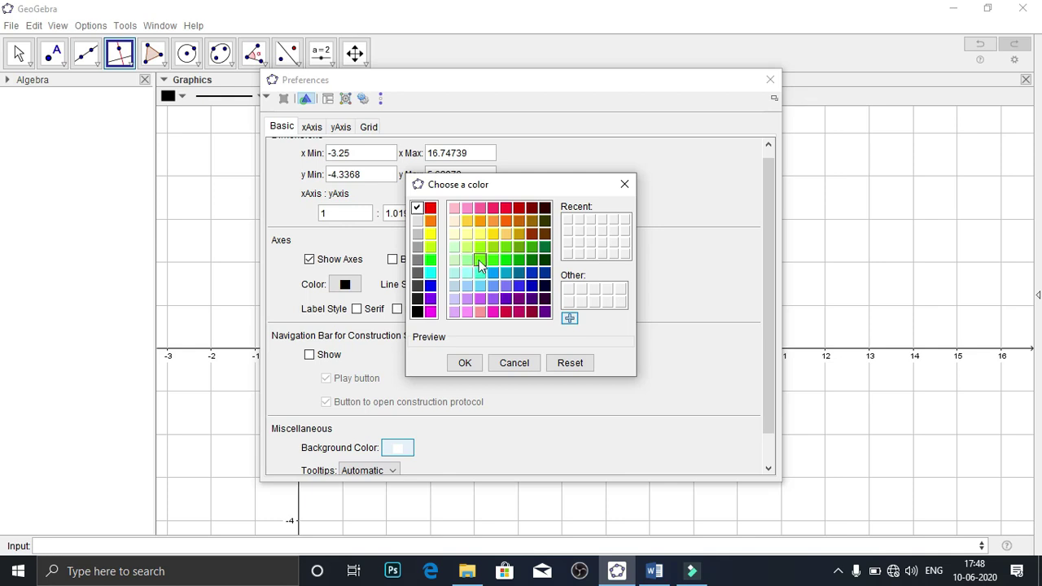
{"action": "left_click", "coordinate": [518, 260]}
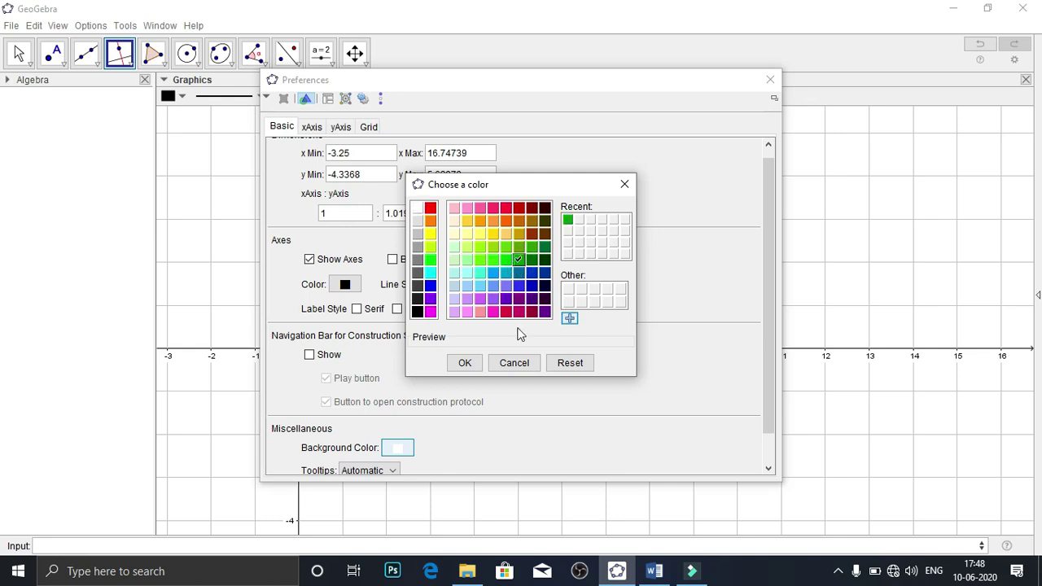
{"action": "left_click", "coordinate": [464, 363]}
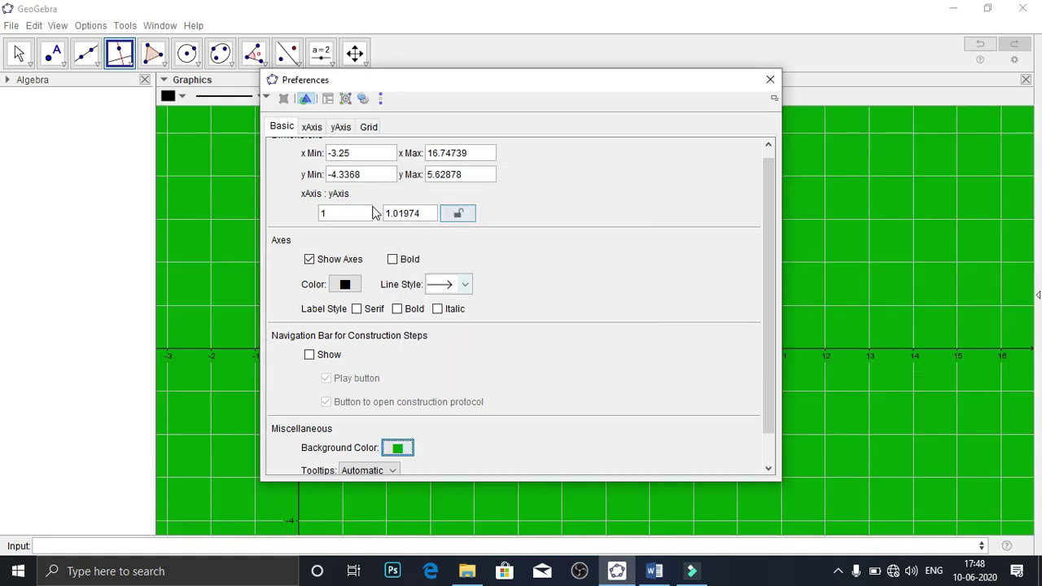
Set the graphics view's background colour to a light yellow-green.
{"action": "left_click", "coordinate": [405, 450]}
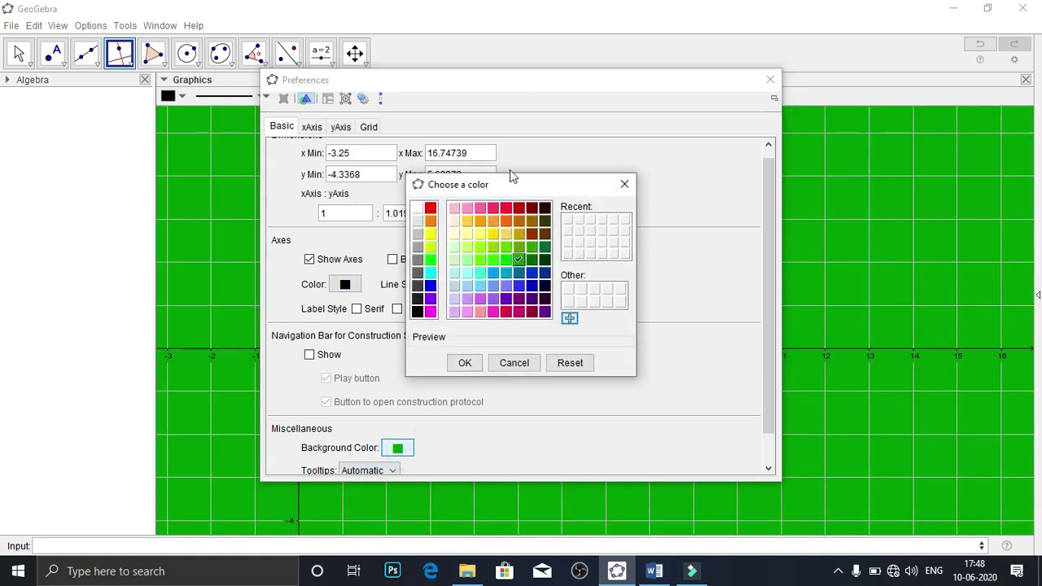
{"action": "left_click", "coordinate": [470, 248]}
{"action": "left_click", "coordinate": [466, 363]}
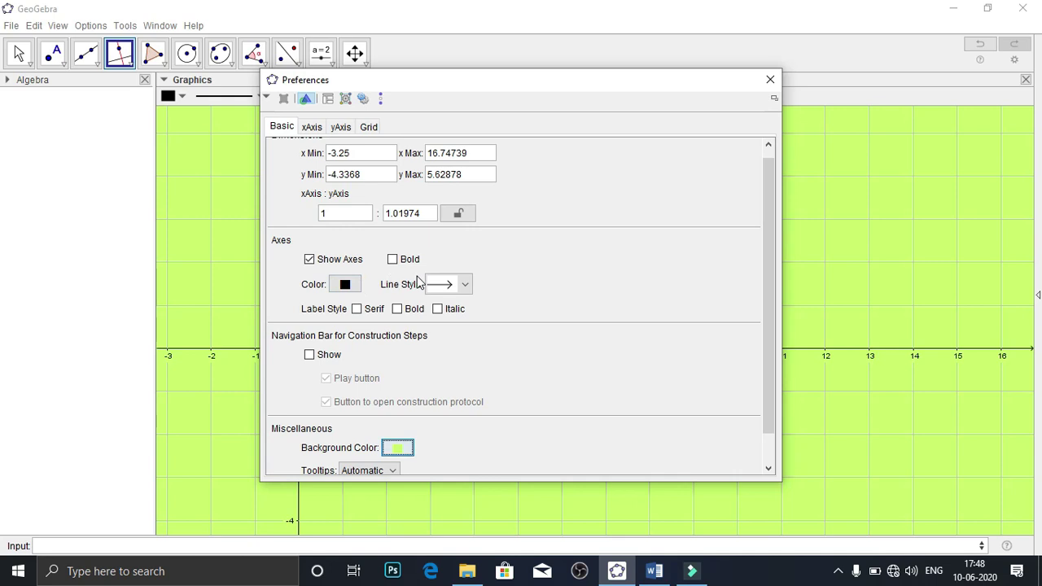
Set the graphics view's background to a darker green, leave the axes' line style as it is, and close the preferences.
{"action": "left_click", "coordinate": [462, 285]}
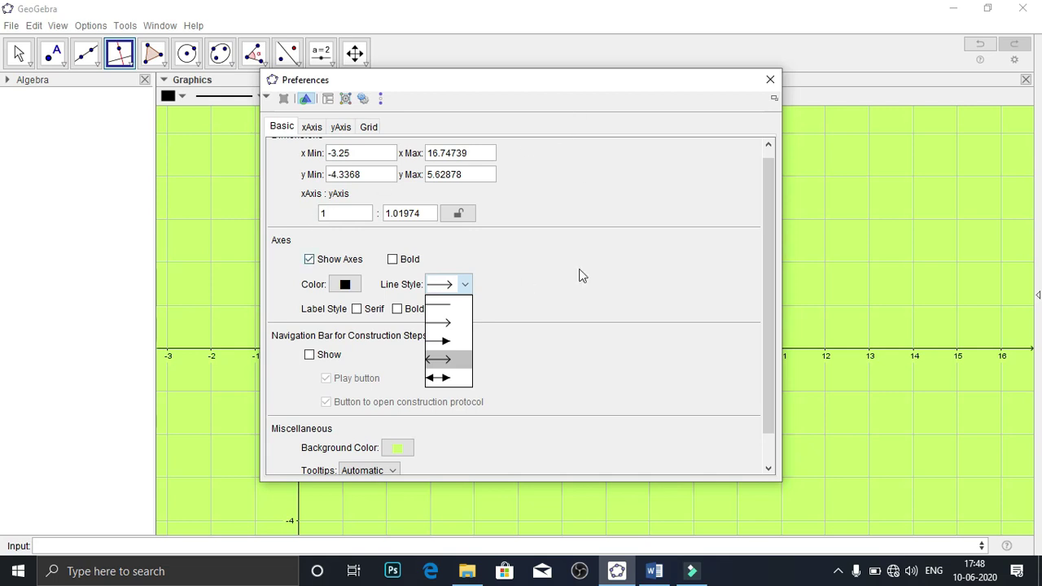
{"action": "left_click", "coordinate": [769, 82]}
{"action": "left_click", "coordinate": [769, 82]}
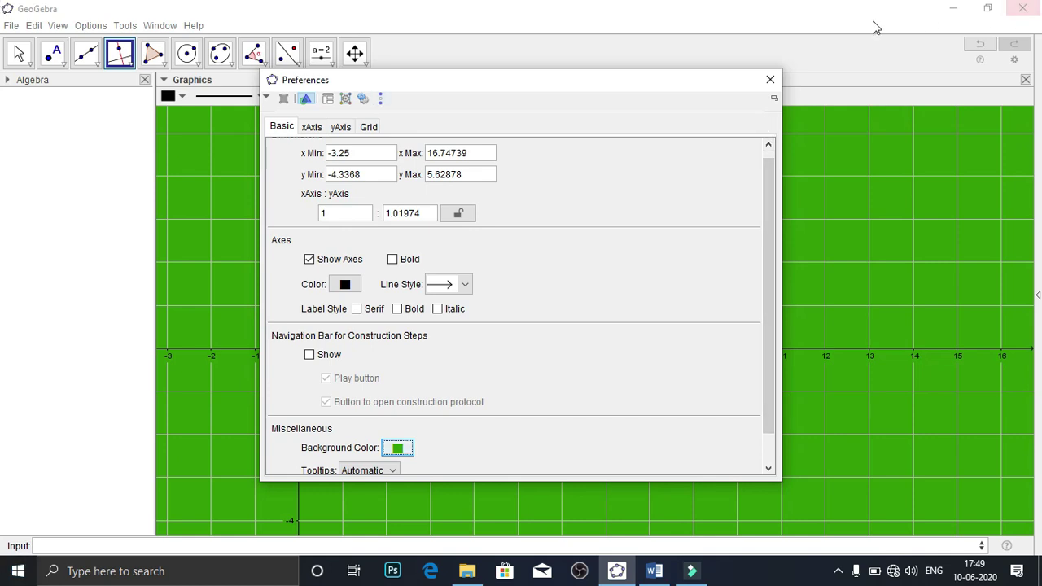
{"action": "left_click", "coordinate": [772, 79]}
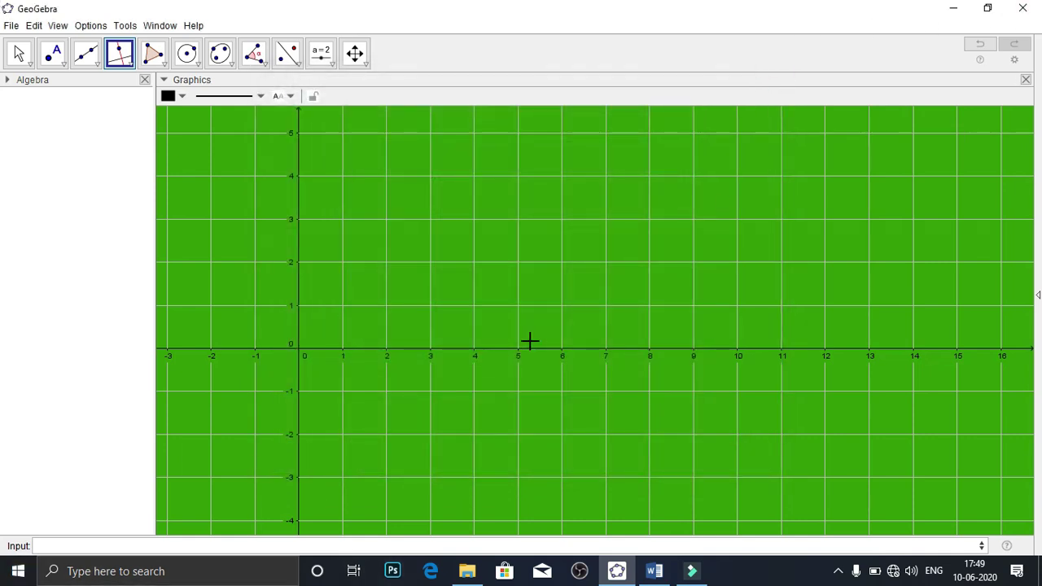
Review the x-y value tables in the Word document, then return to GeoGebra and insert the image Screenshot (8).
{"action": "left_click", "coordinate": [655, 571]}
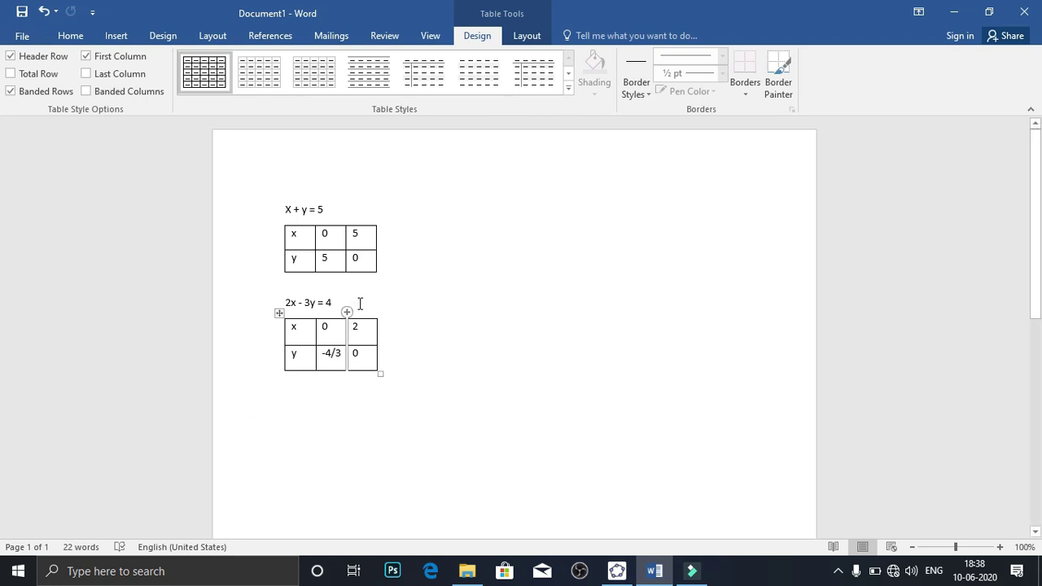
{"action": "left_click", "coordinate": [950, 15]}
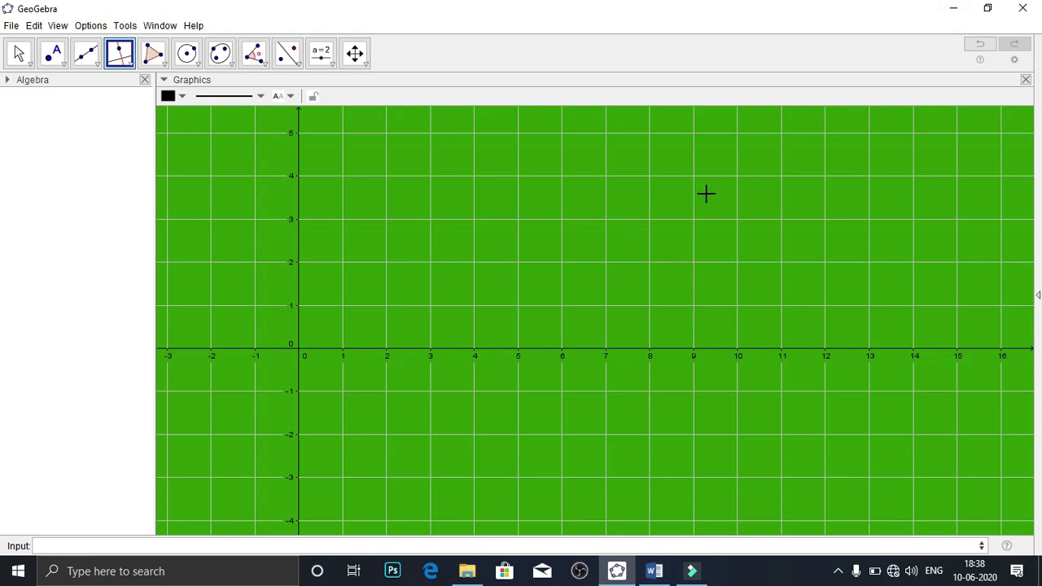
{"action": "left_click", "coordinate": [331, 62]}
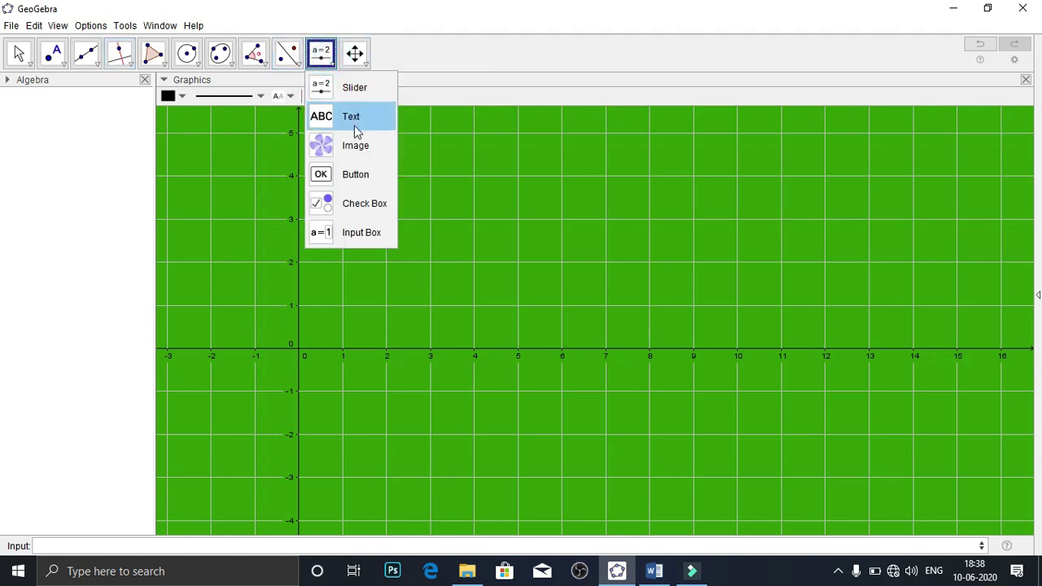
{"action": "left_click", "coordinate": [359, 148]}
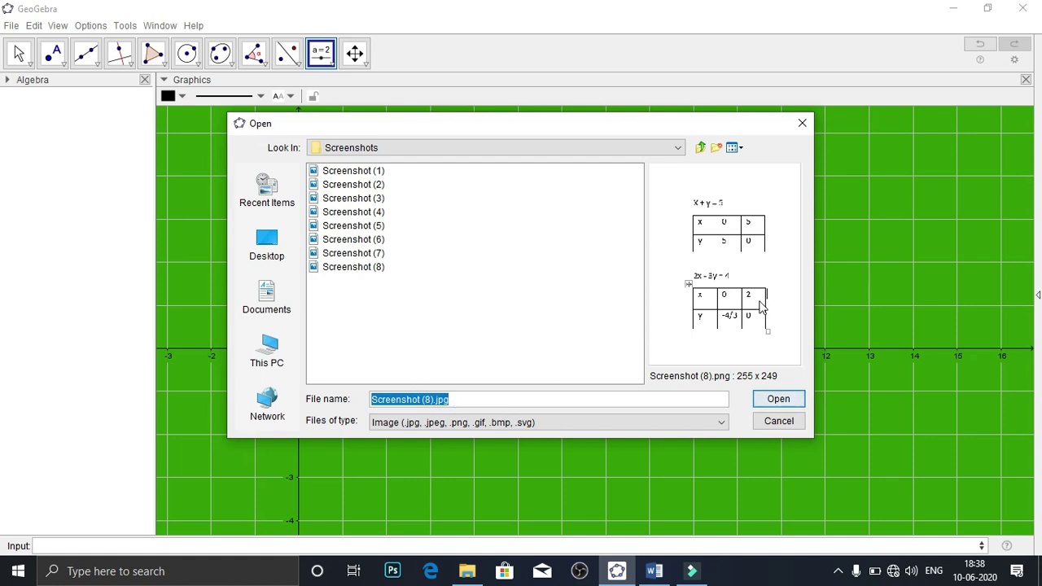
{"action": "double_click", "coordinate": [353, 267]}
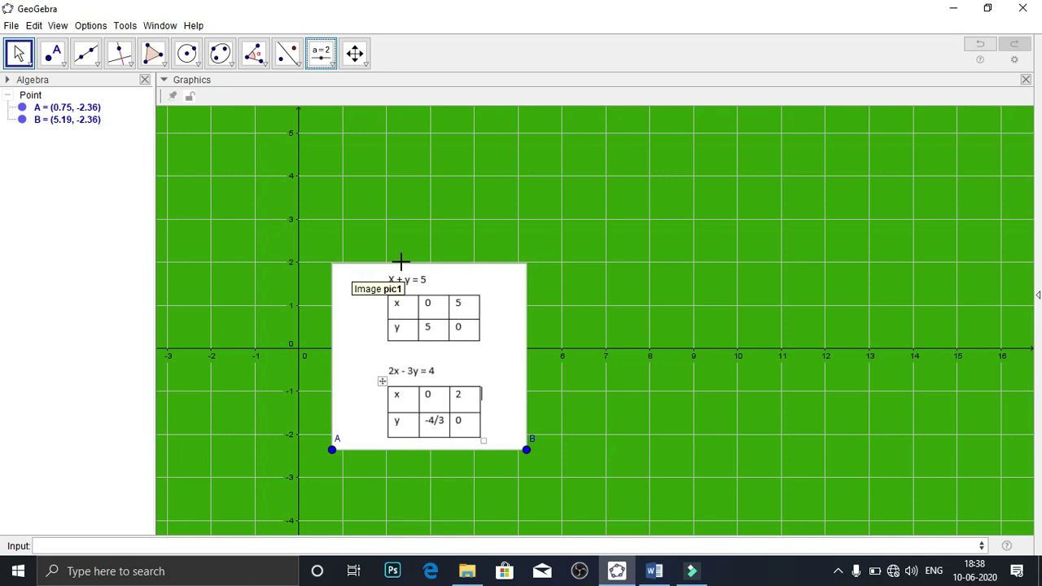
Move the table image so its lower corners sit at about (11.41, 1.05) and (15.85, 1.05), and hide corner points A and B.
{"action": "left_click_drag", "start_coordinate": [507, 355], "coordinate": [975, 210]}
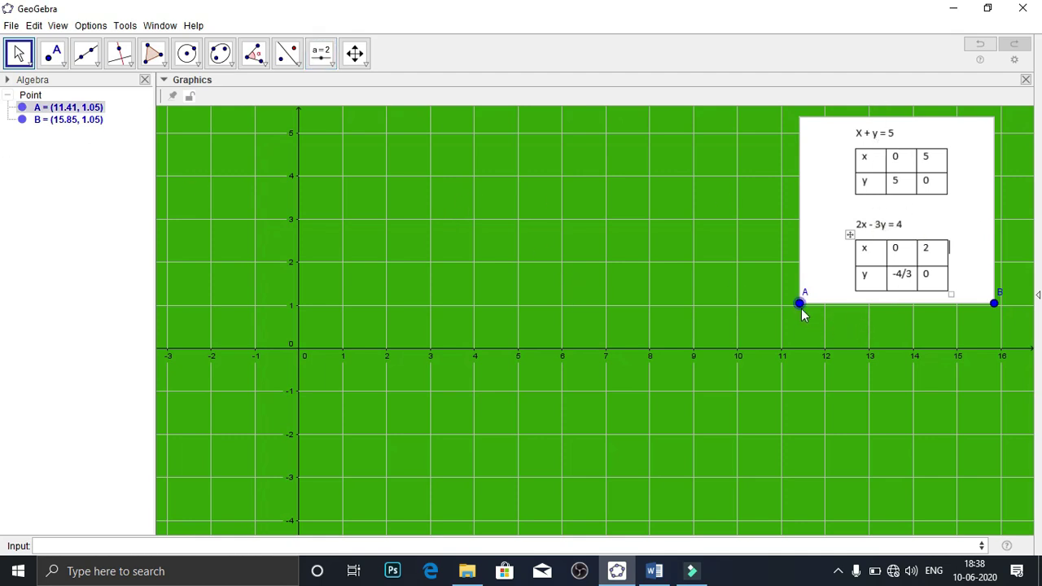
{"action": "left_click", "coordinate": [22, 107]}
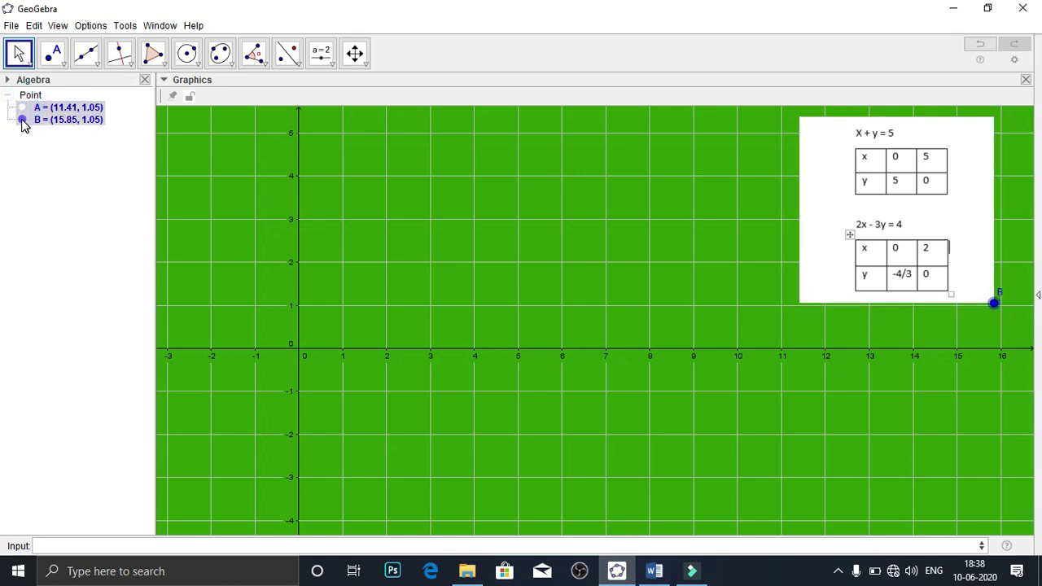
{"action": "left_click", "coordinate": [22, 119]}
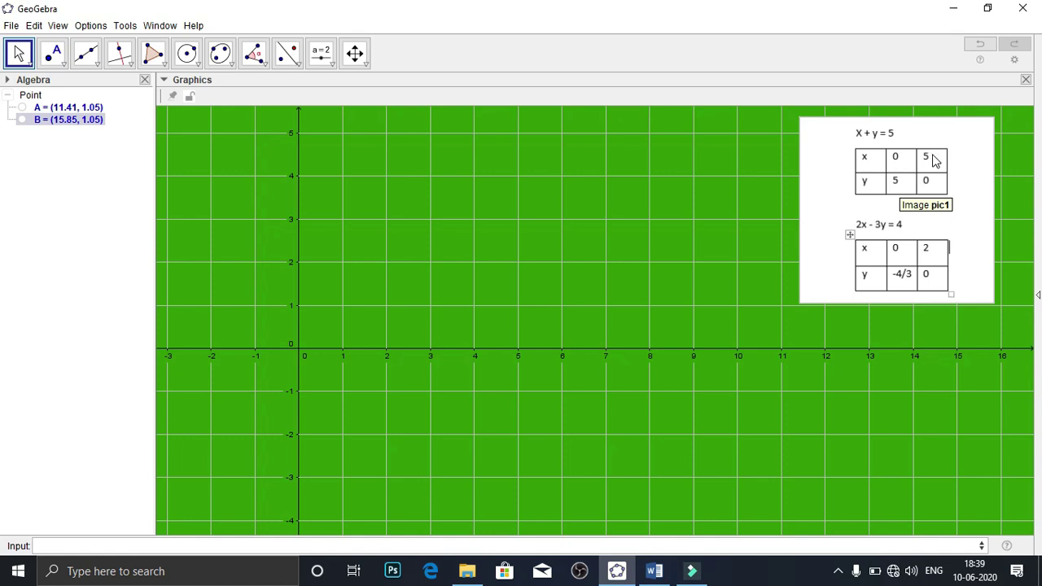
Plot the points (0, 5) and (5, 0) from the x + y = 5 value table.
{"action": "left_click", "coordinate": [82, 544]}
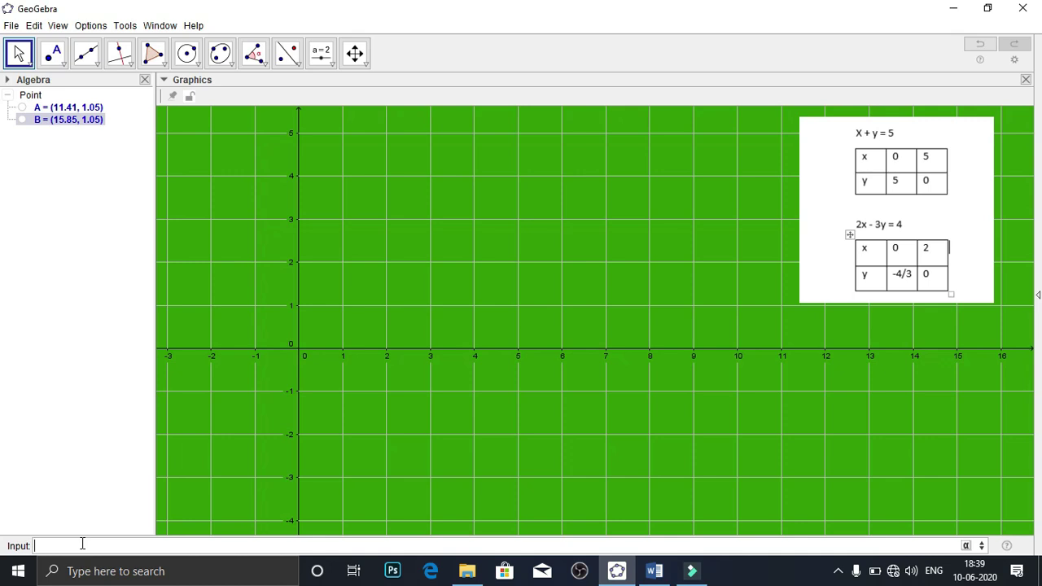
{"action": "type", "text": "(0,5"}
{"action": "key", "text": "Return"}
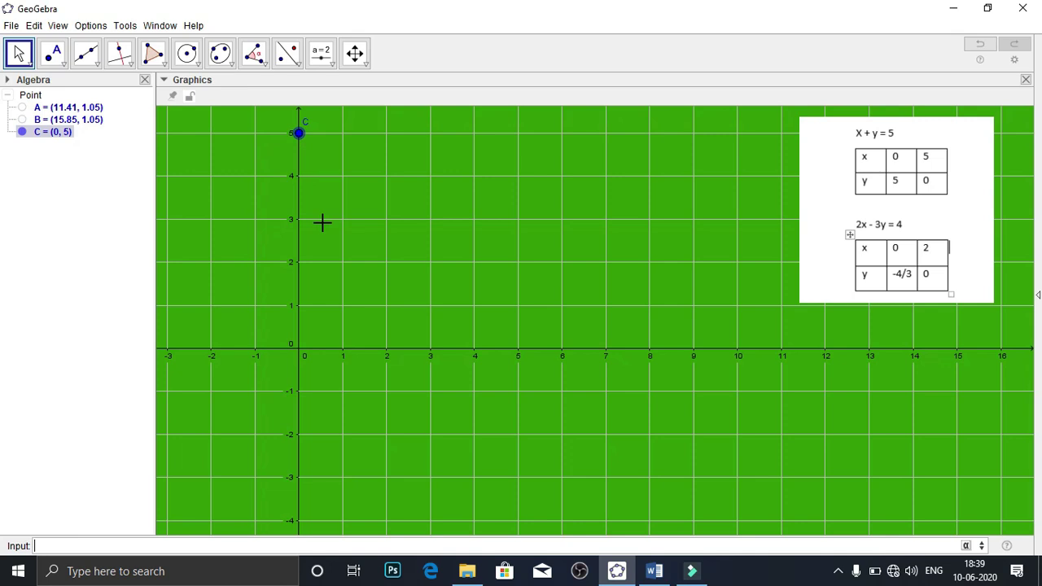
{"action": "type", "text": "(5,0"}
{"action": "key", "text": "Return"}
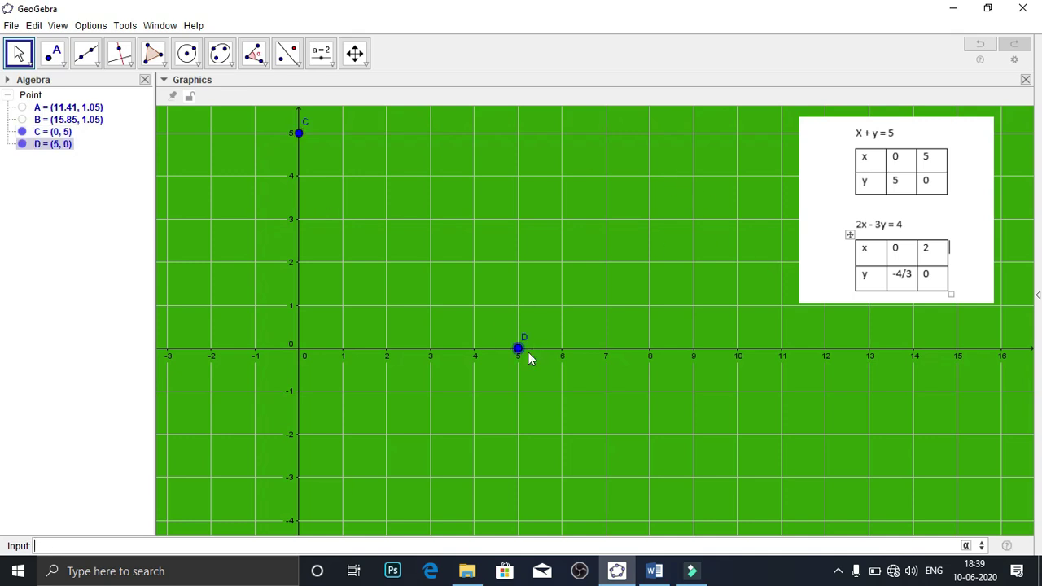
Draw a line through points C and D for the equation x + y = 5.
{"action": "left_click", "coordinate": [97, 63]}
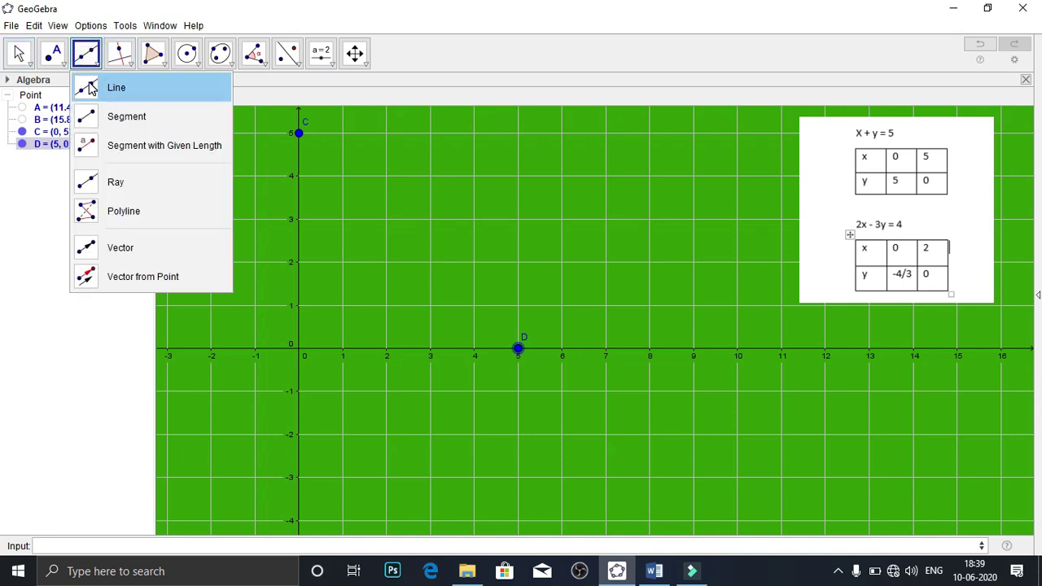
{"action": "left_click", "coordinate": [91, 86]}
{"action": "left_click", "coordinate": [299, 134]}
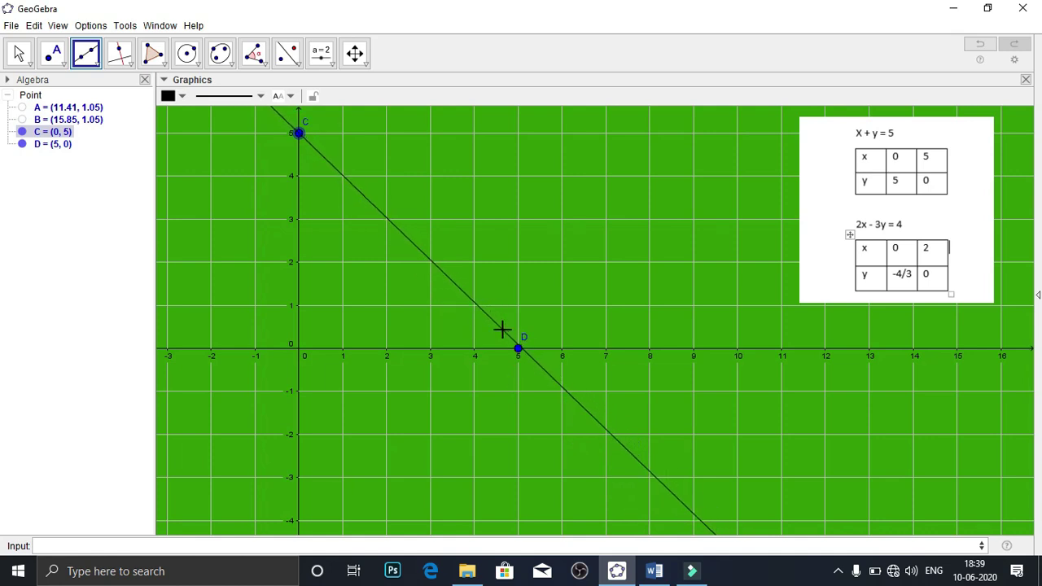
{"action": "left_click", "coordinate": [519, 350]}
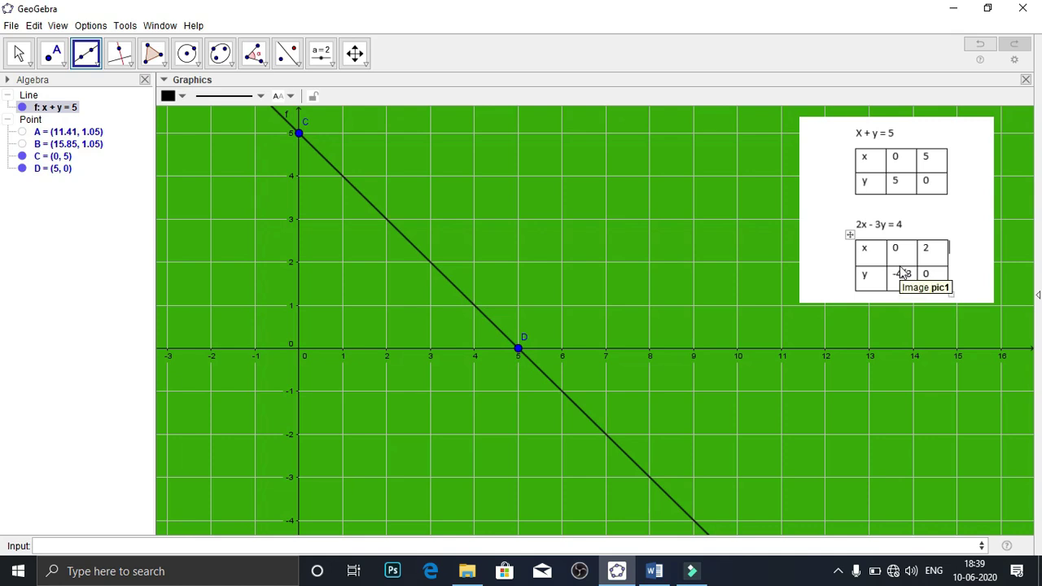
Plot the points (0, -4/3) and (2, 0) from the 2x - 3y = 4 table and draw a line through them.
{"action": "left_click", "coordinate": [155, 545]}
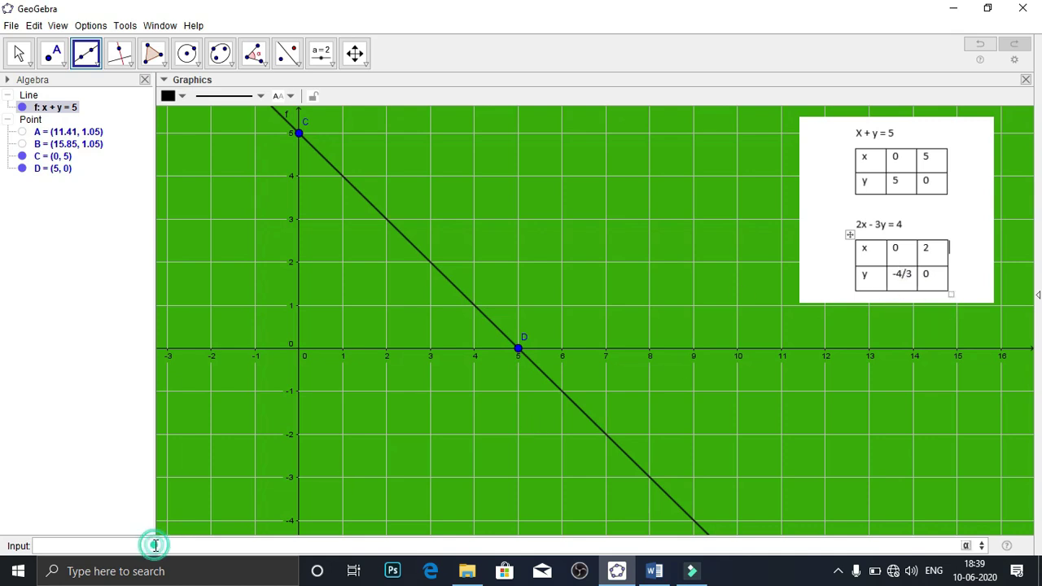
{"action": "type", "text": "(0,-4/3"}
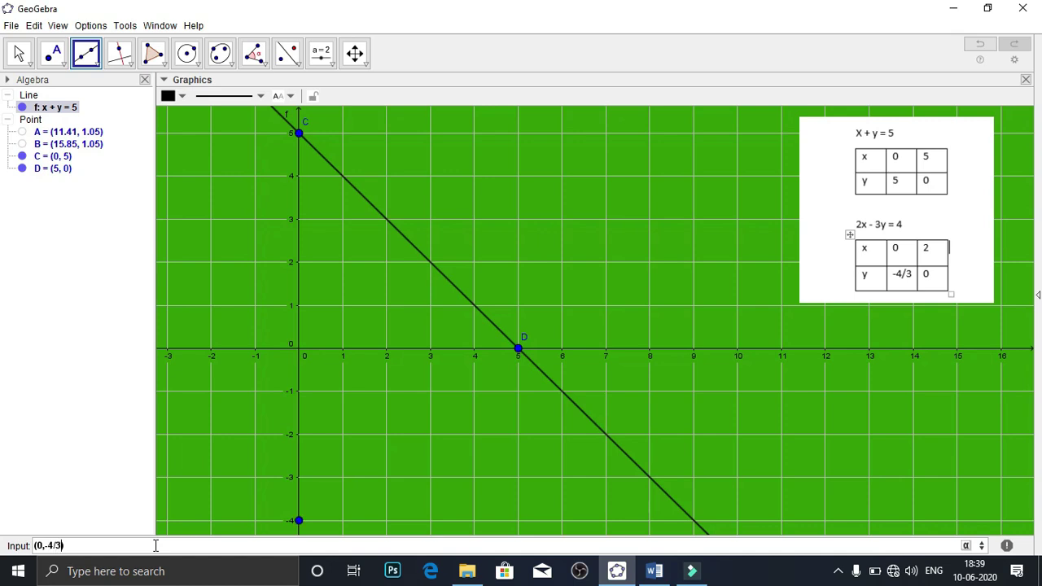
{"action": "key", "text": "Return"}
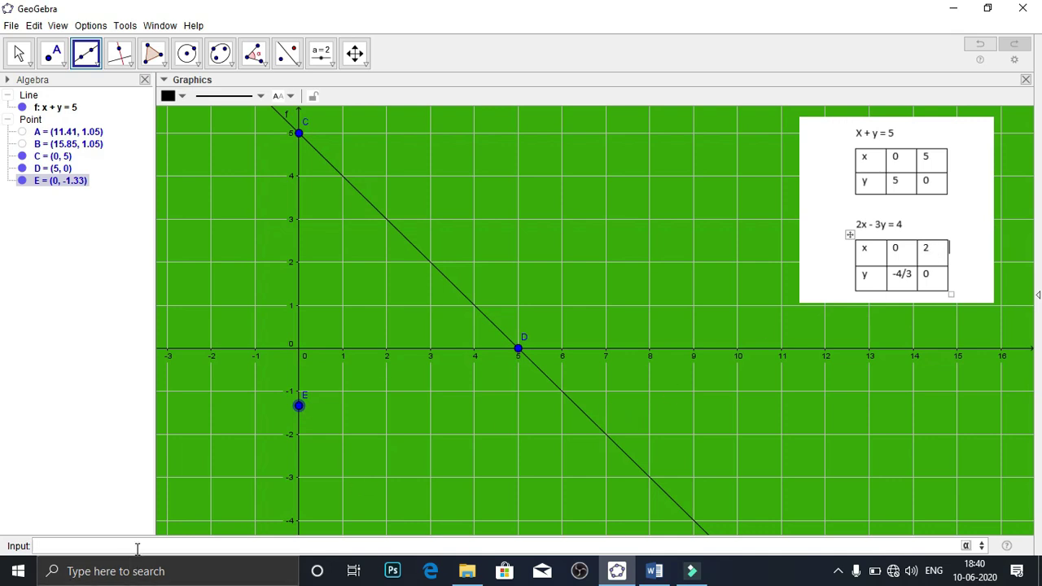
{"action": "type", "text": "(2, 0"}
{"action": "key", "text": "Return"}
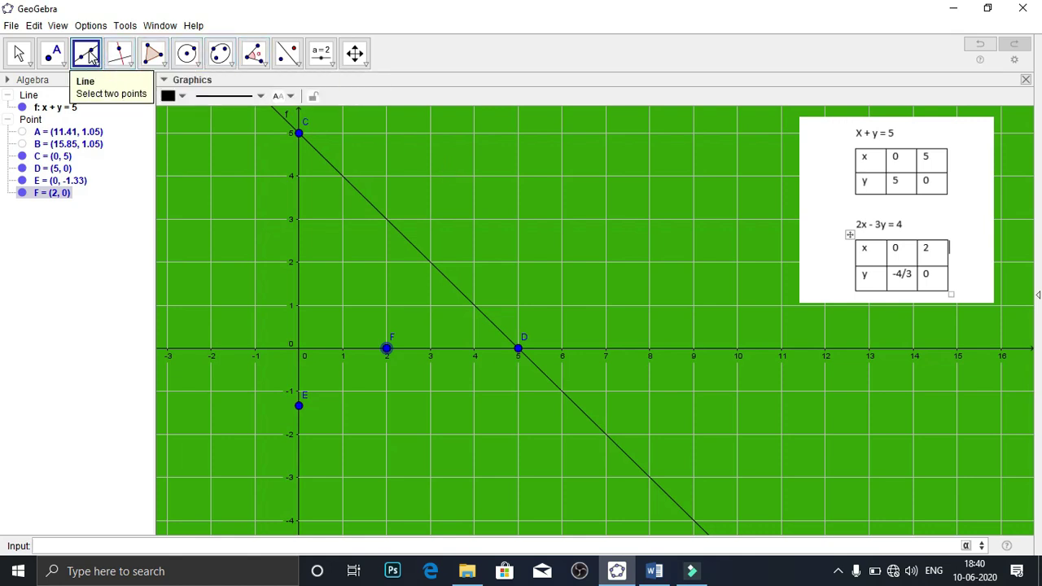
{"action": "left_click", "coordinate": [300, 407]}
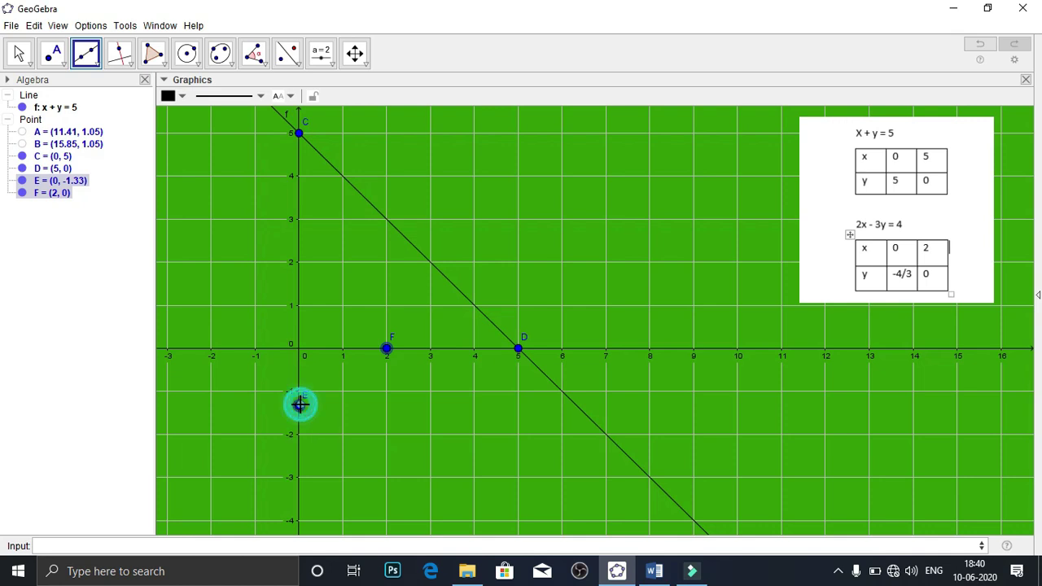
{"action": "left_click", "coordinate": [387, 350]}
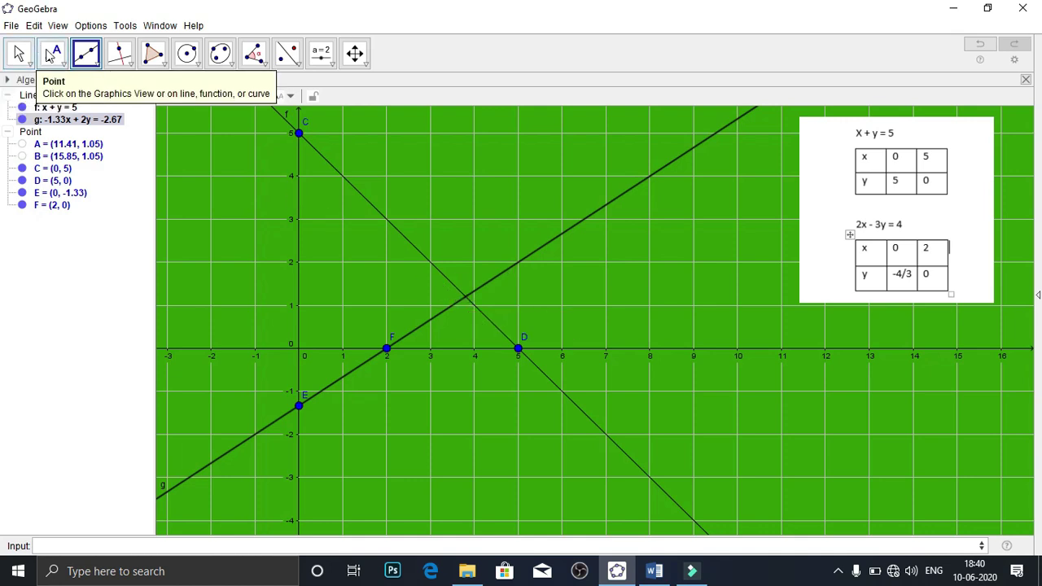
Create the intersection point of lines f and g with the Intersect tool.
{"action": "left_click", "coordinate": [64, 65]}
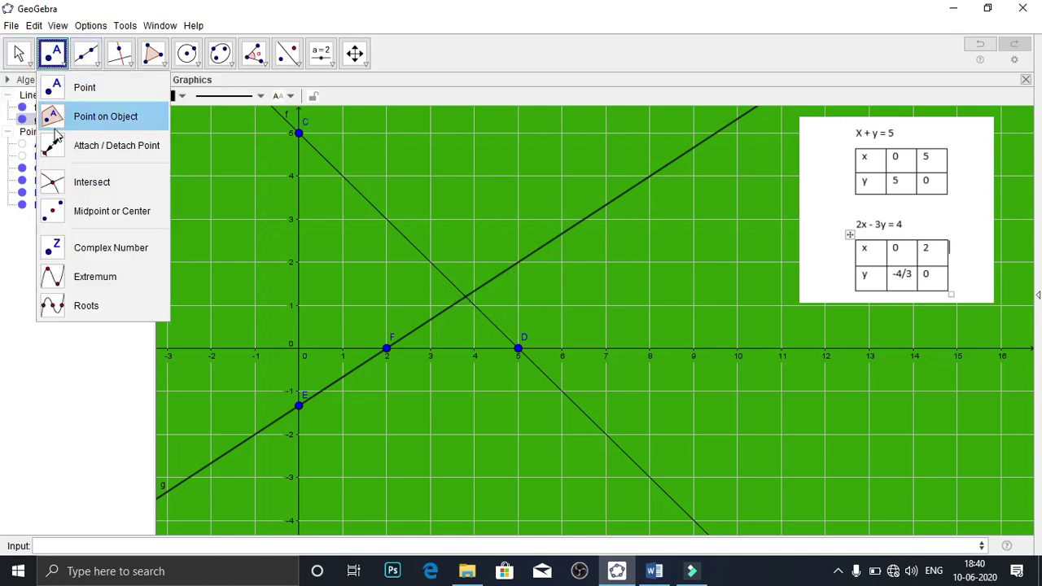
{"action": "left_click", "coordinate": [49, 182]}
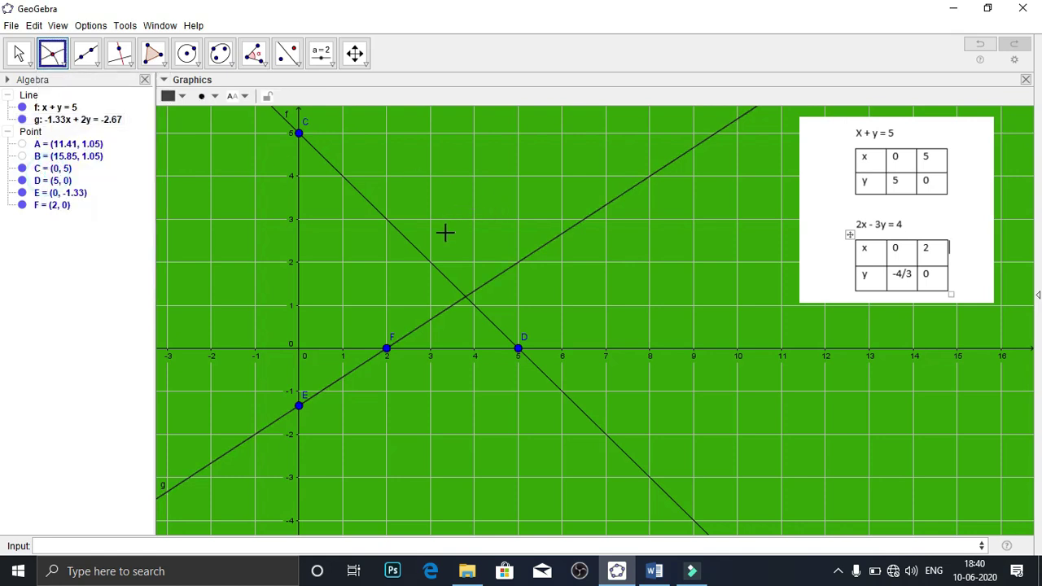
{"action": "left_click", "coordinate": [420, 259]}
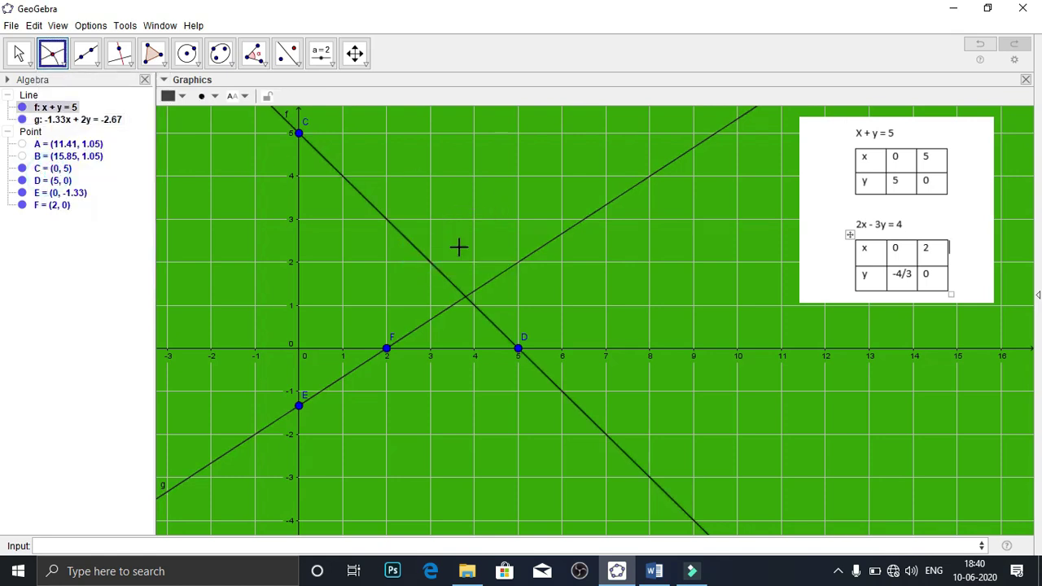
{"action": "left_click", "coordinate": [529, 259]}
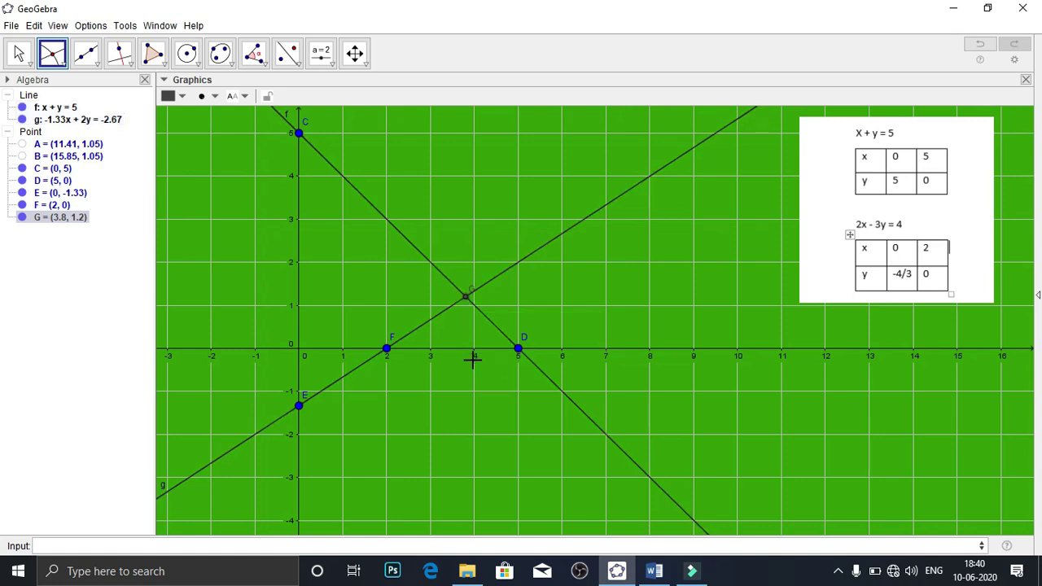
Construct perpendicular lines from intersection point G to the x-axis and to the y-axis.
{"action": "left_click", "coordinate": [119, 53]}
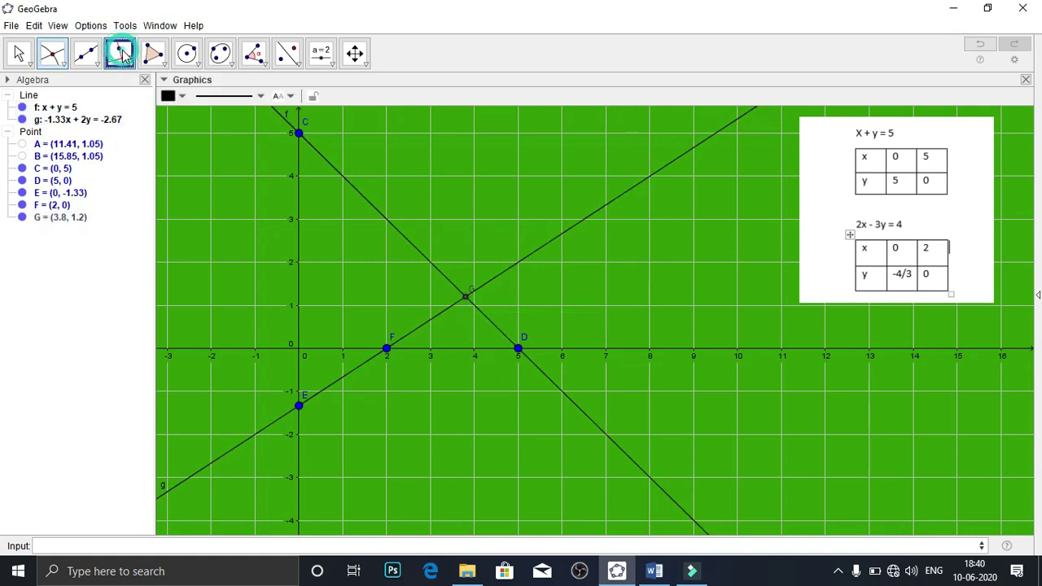
{"action": "left_click", "coordinate": [465, 298]}
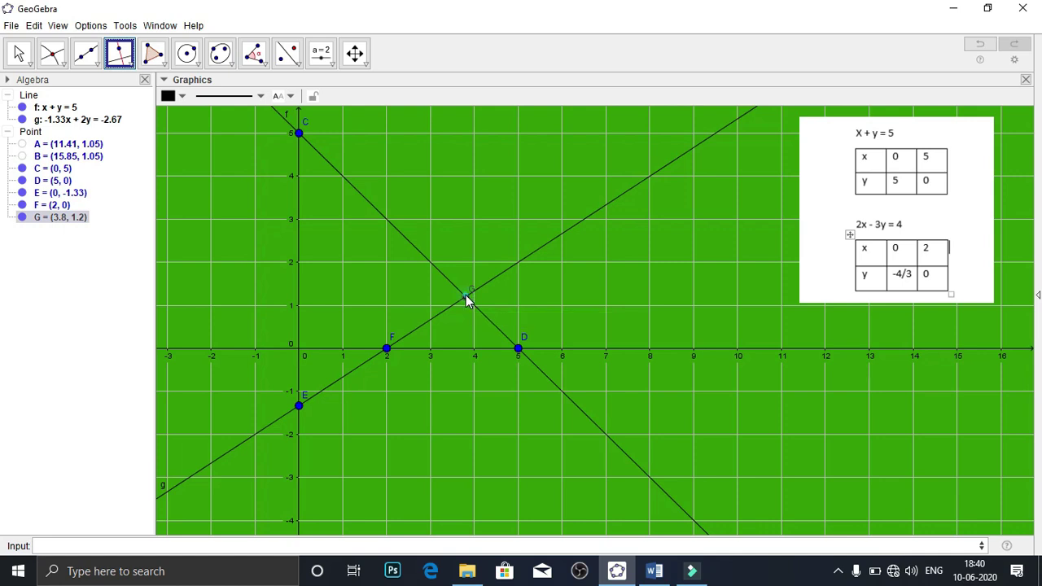
{"action": "left_click", "coordinate": [469, 348]}
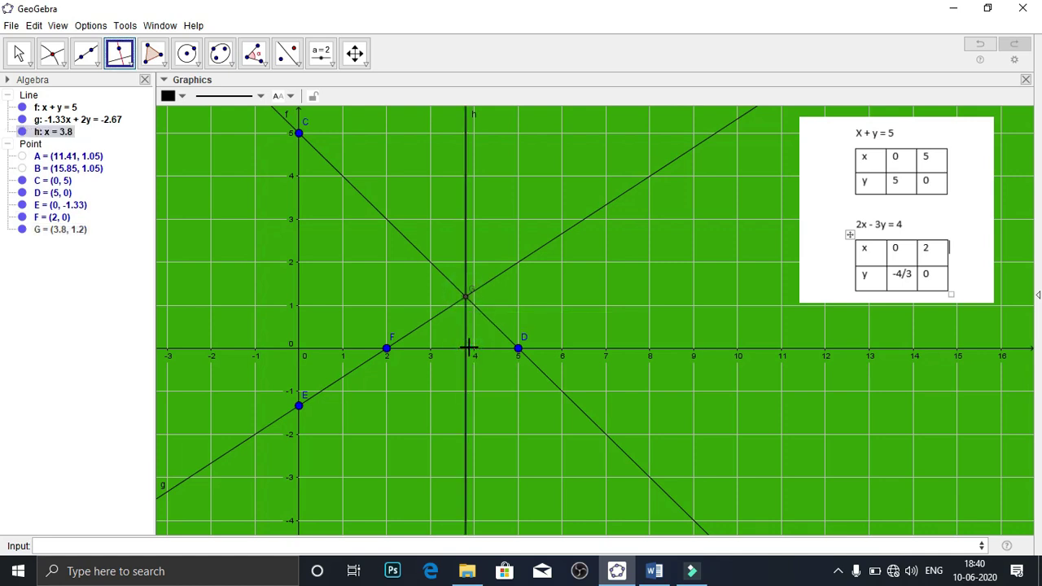
{"action": "left_click", "coordinate": [465, 295]}
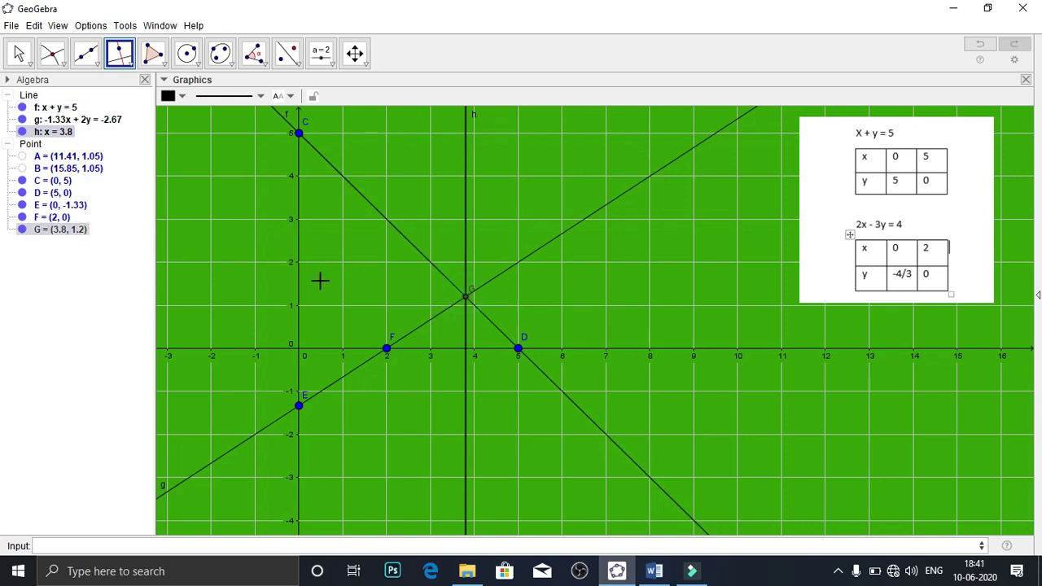
{"action": "left_click", "coordinate": [299, 295]}
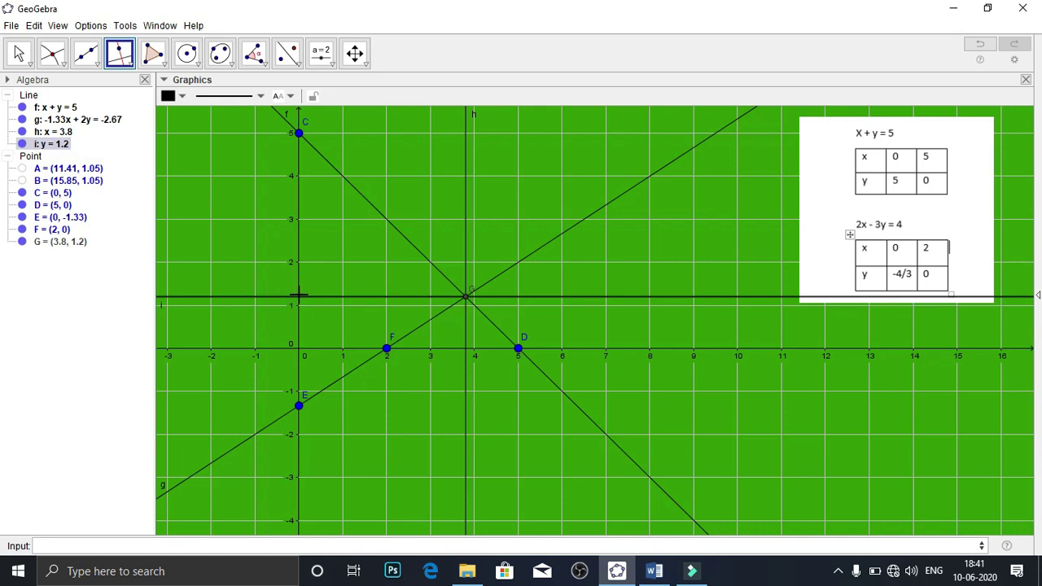
Draw segments from point G to the x-axis and to the y-axis, ending where the perpendicular lines meet the axes.
{"action": "left_click", "coordinate": [96, 67]}
{"action": "left_click", "coordinate": [89, 118]}
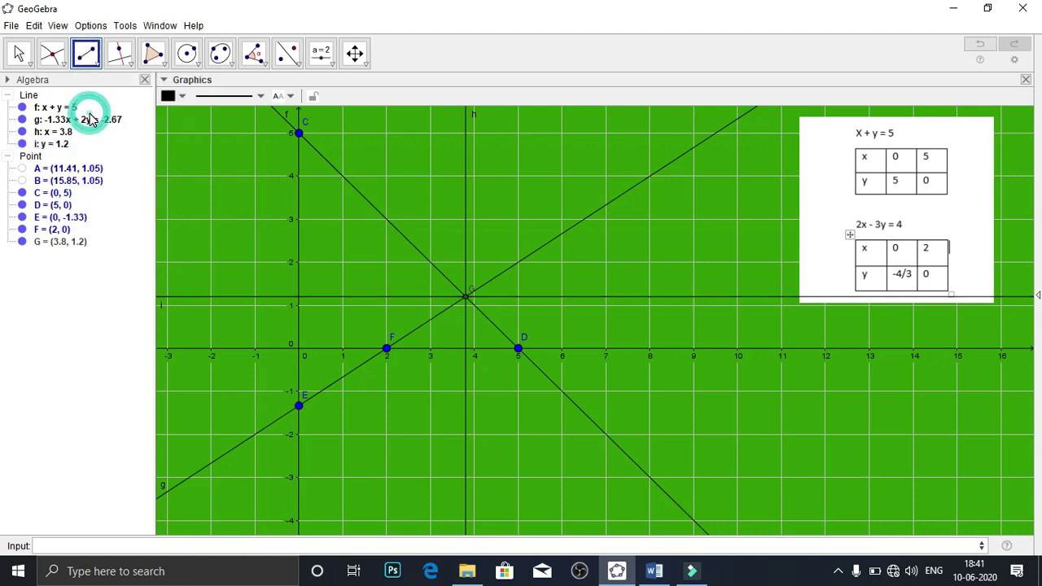
{"action": "left_click", "coordinate": [466, 296]}
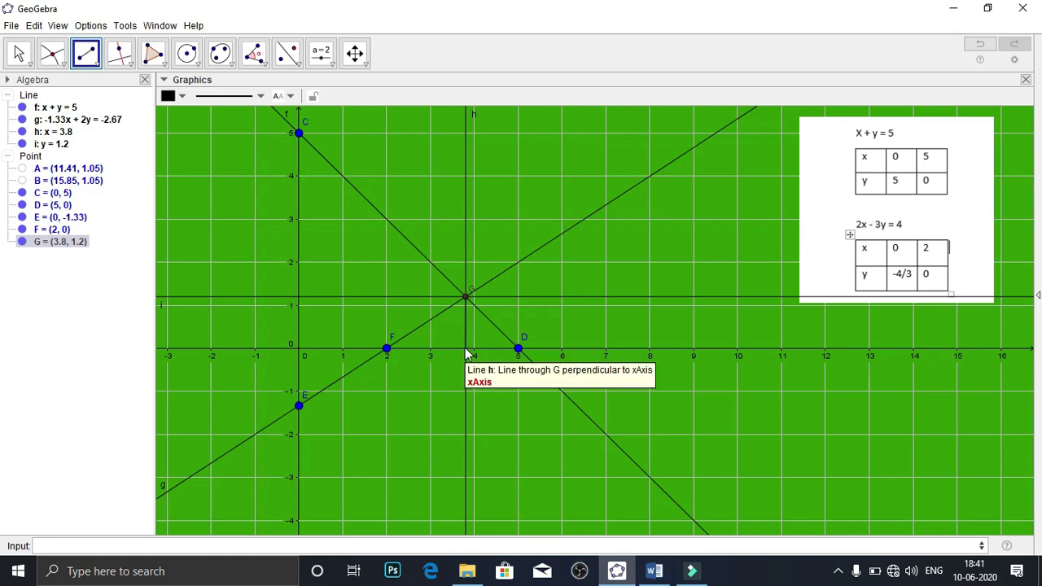
{"action": "left_click", "coordinate": [465, 347]}
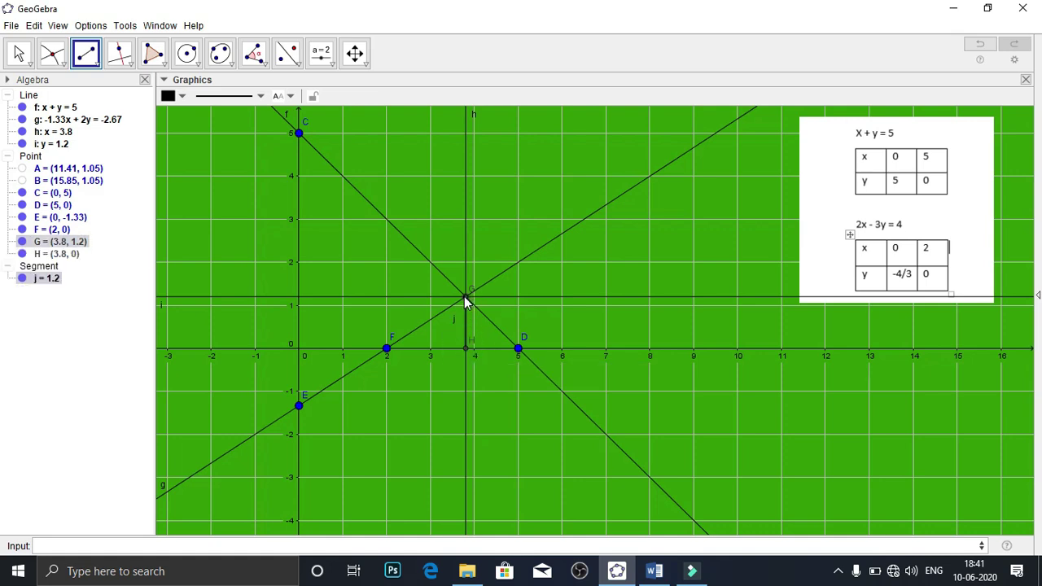
{"action": "left_click", "coordinate": [298, 297]}
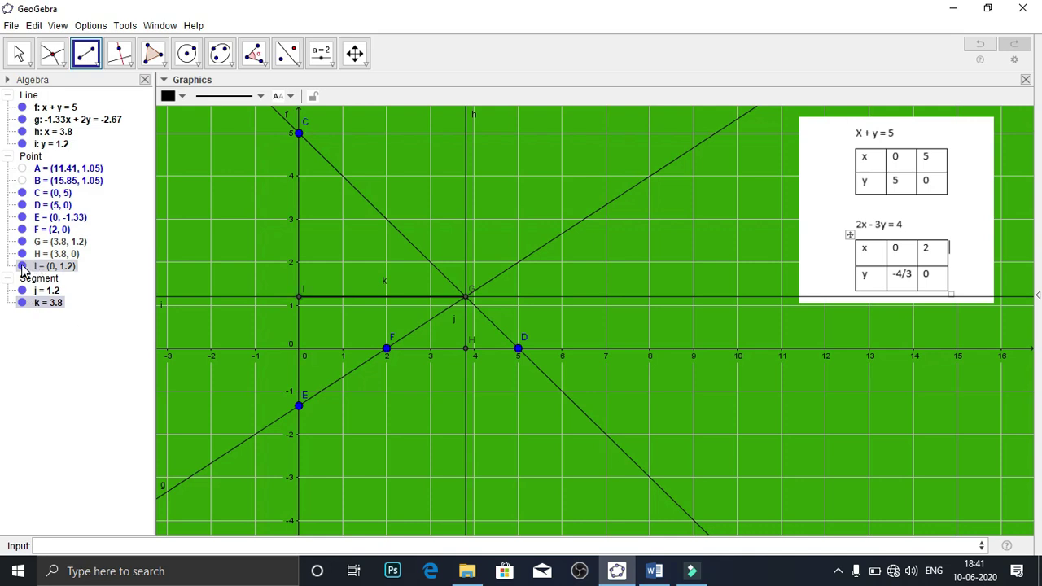
Hide perpendicular lines h and i, and add another segment from G to H on the x-axis.
{"action": "left_click", "coordinate": [22, 144]}
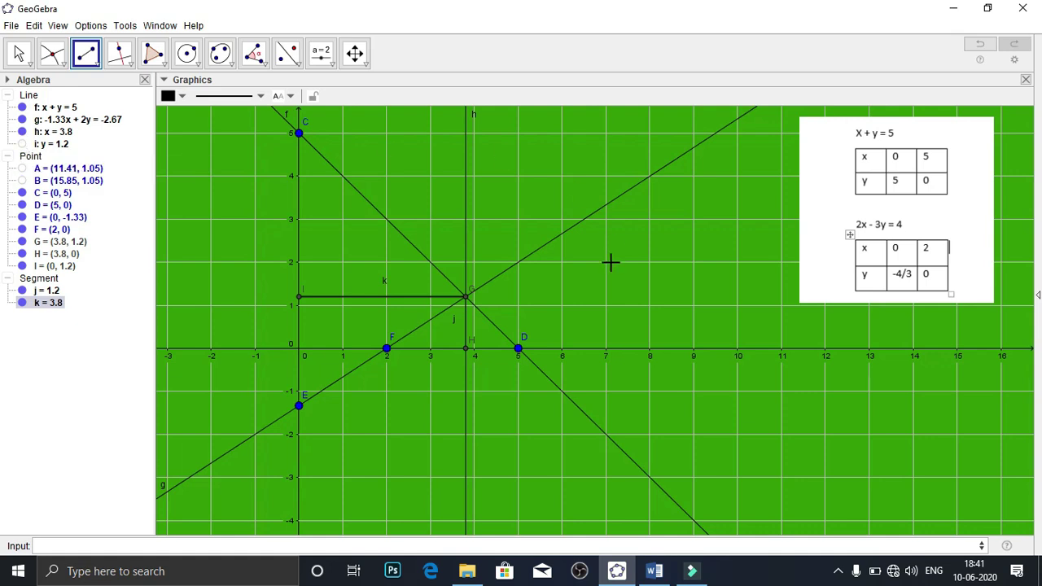
{"action": "left_click", "coordinate": [466, 296]}
{"action": "left_click", "coordinate": [466, 348]}
{"action": "left_click", "coordinate": [22, 131]}
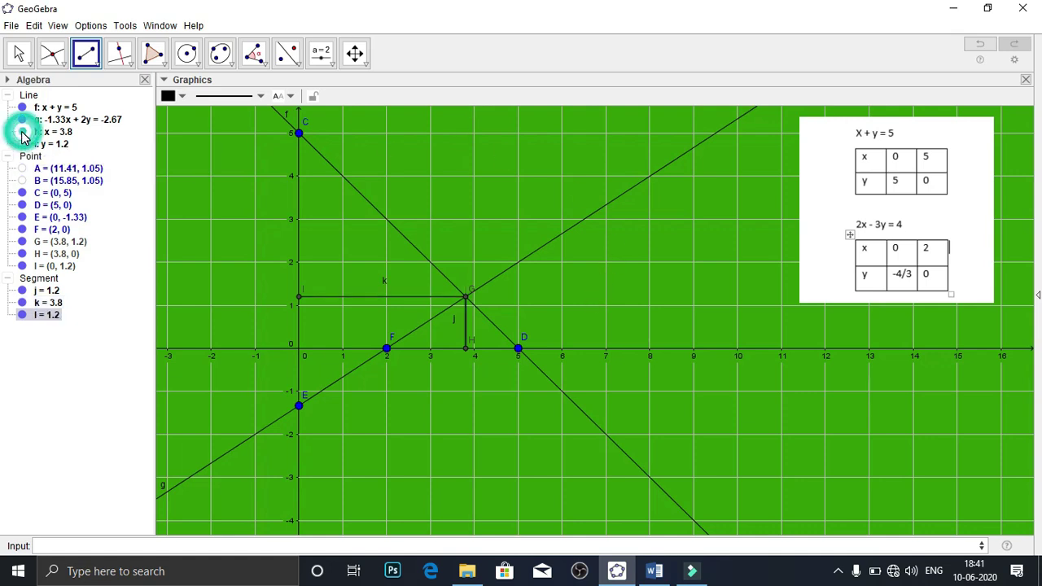
{"action": "left_click", "coordinate": [461, 344]}
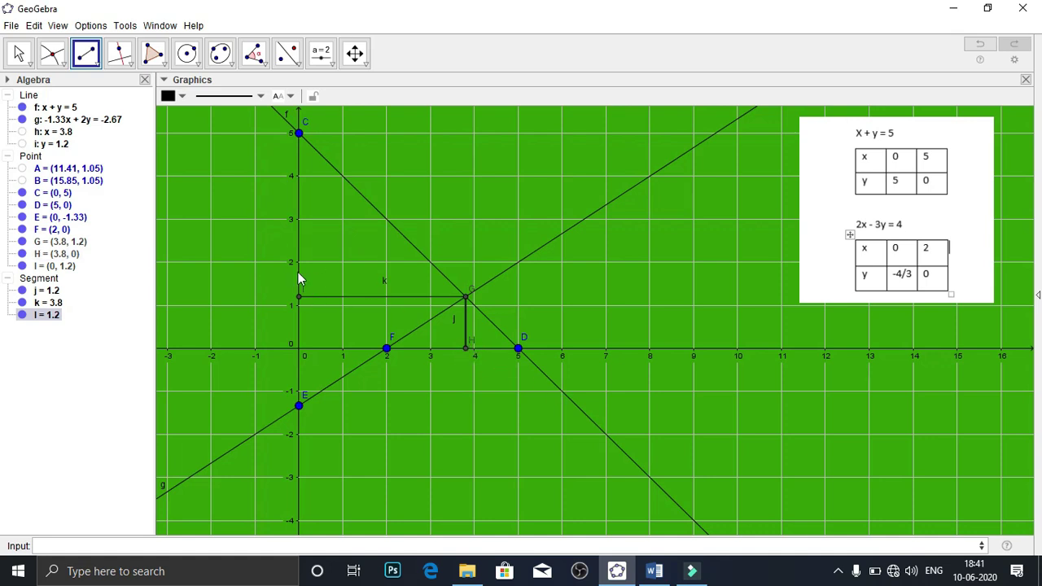